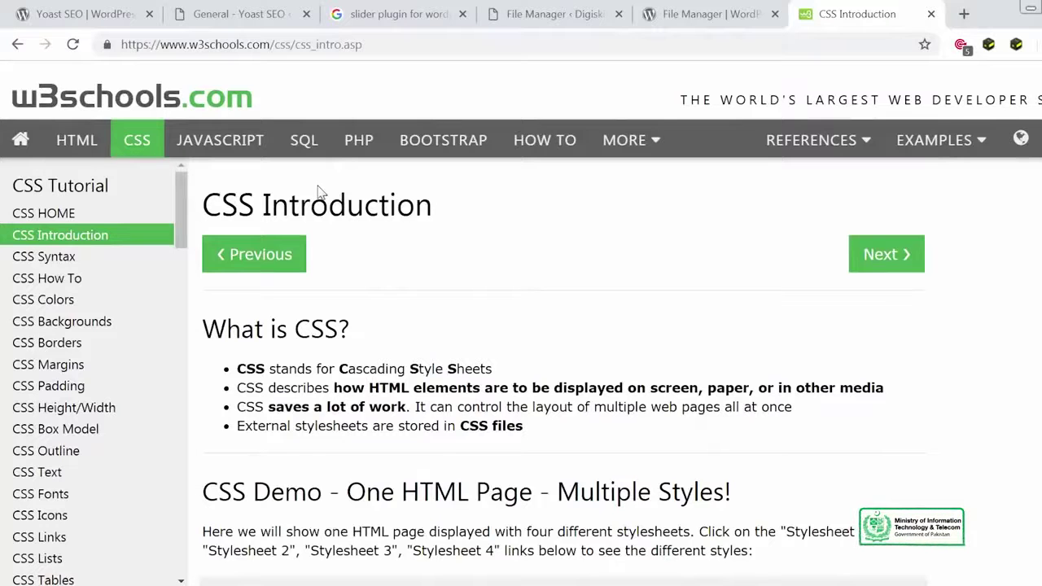
Step: Read through the CSS Introduction page, covering the multiple-stylesheet demo, why CSS is used and the problem it solved
{"action": "scroll", "coordinate": [563, 415], "scroll_direction": "down", "scroll_amount": 5}
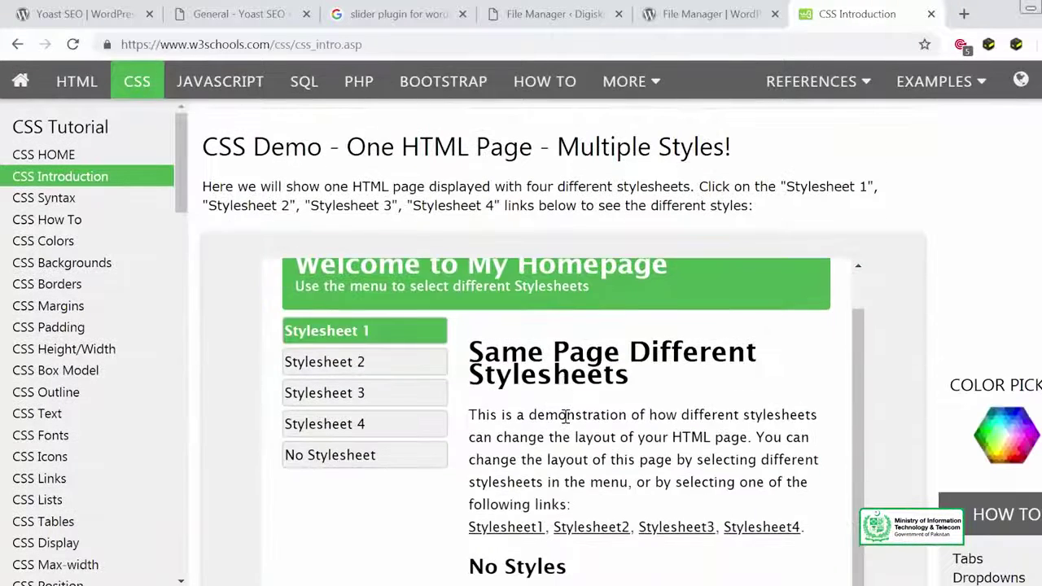
{"action": "scroll", "coordinate": [449, 440], "scroll_direction": "down", "scroll_amount": 8}
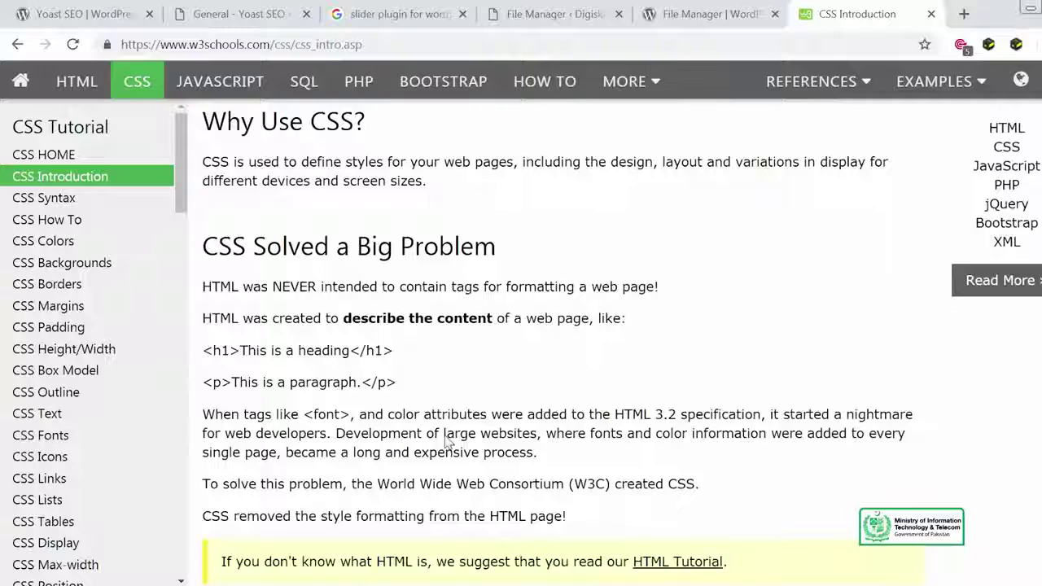
{"action": "scroll", "coordinate": [446, 429], "scroll_direction": "up", "scroll_amount": 2}
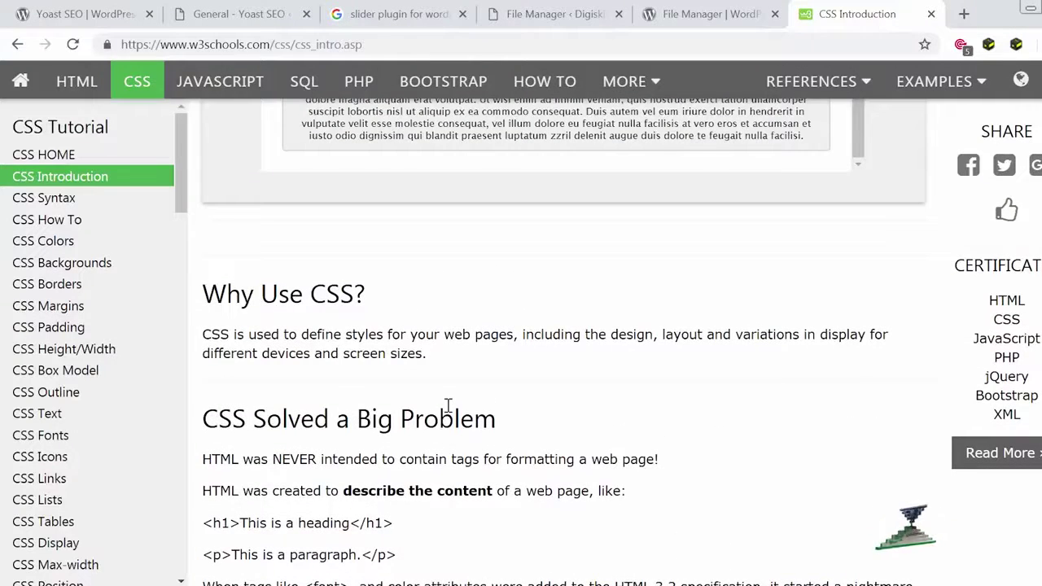
{"action": "scroll", "coordinate": [448, 404], "scroll_direction": "down", "scroll_amount": 2}
{"action": "scroll", "coordinate": [447, 404], "scroll_direction": "up", "scroll_amount": 2}
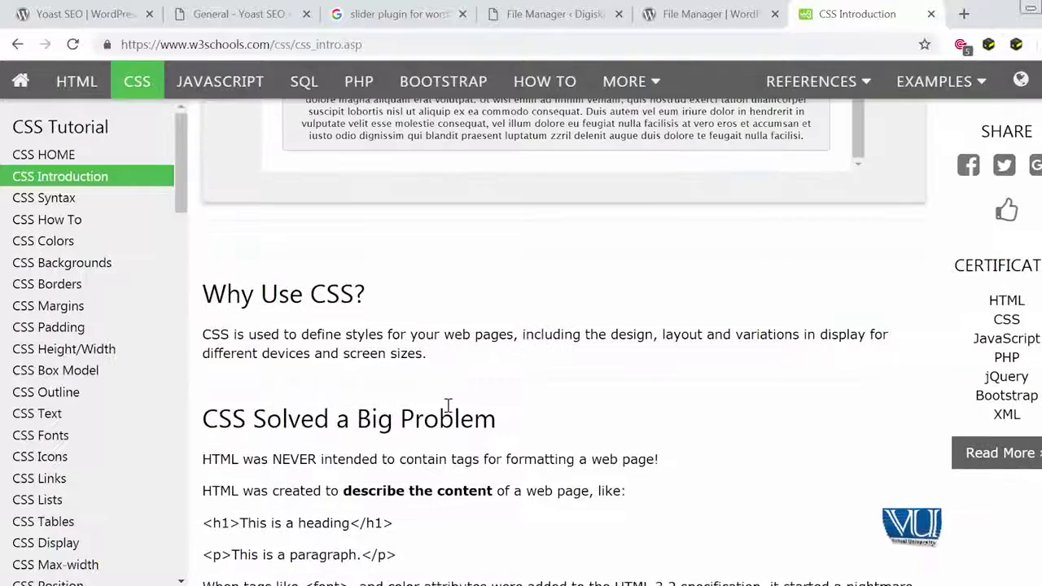
{"action": "scroll", "coordinate": [447, 405], "scroll_direction": "down", "scroll_amount": 10}
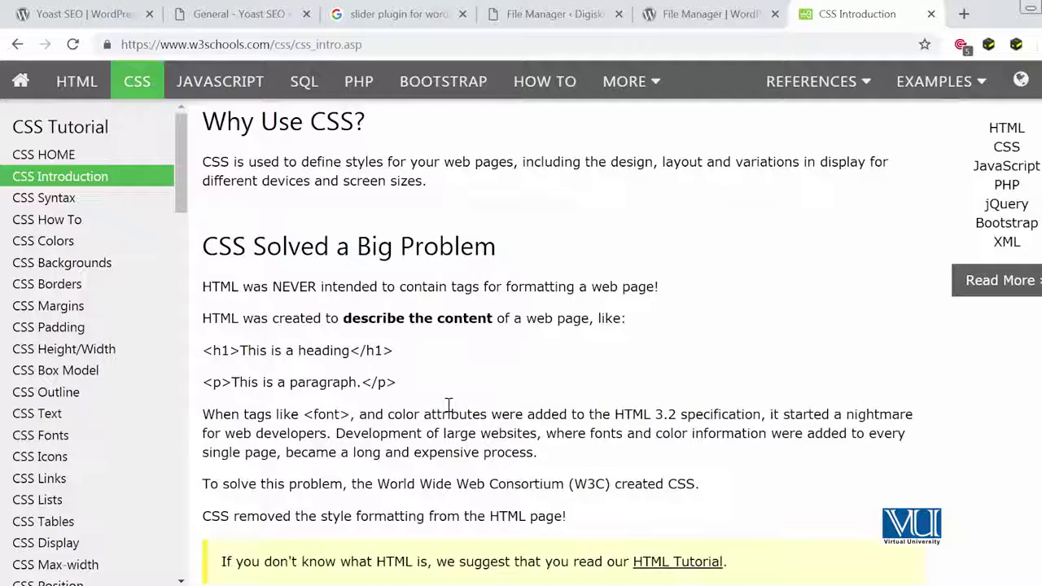
{"action": "scroll", "coordinate": [449, 411], "scroll_direction": "up", "scroll_amount": 3}
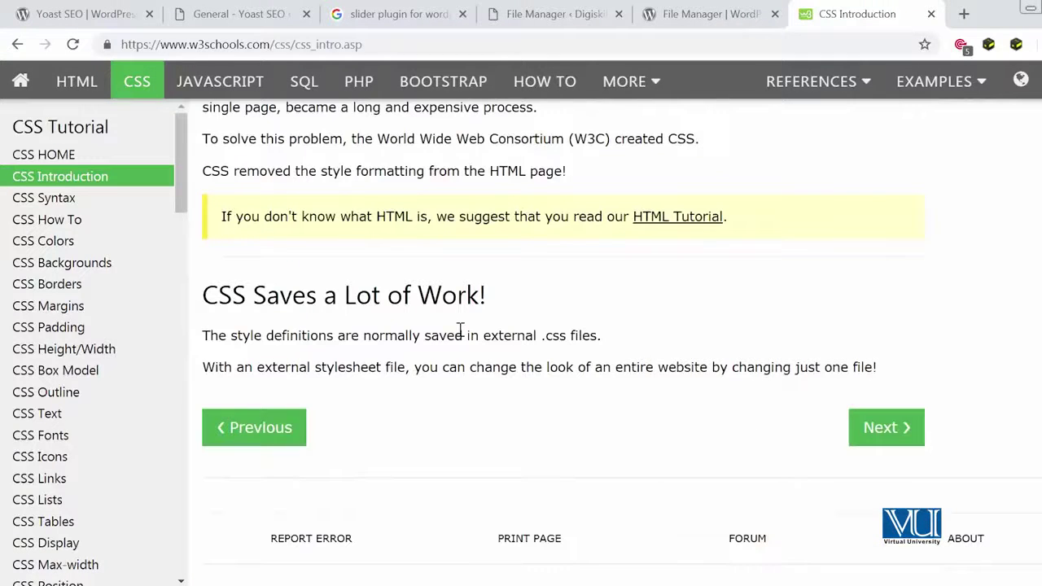
{"action": "scroll", "coordinate": [460, 329], "scroll_direction": "up", "scroll_amount": 7}
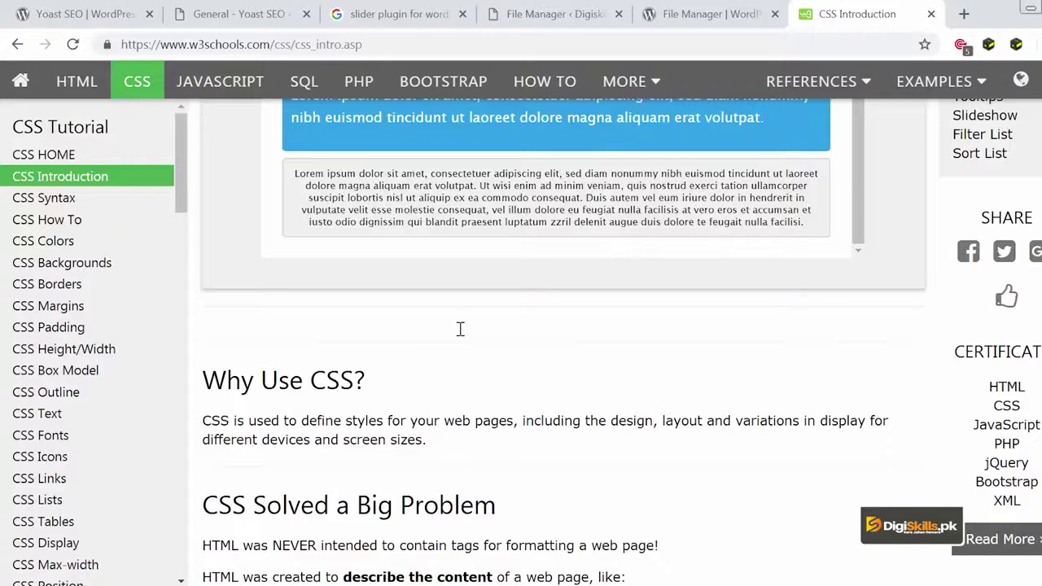
Step: Open the CSS Borders lesson and examine the sample borders and the border-style example code
{"action": "left_click", "coordinate": [115, 287]}
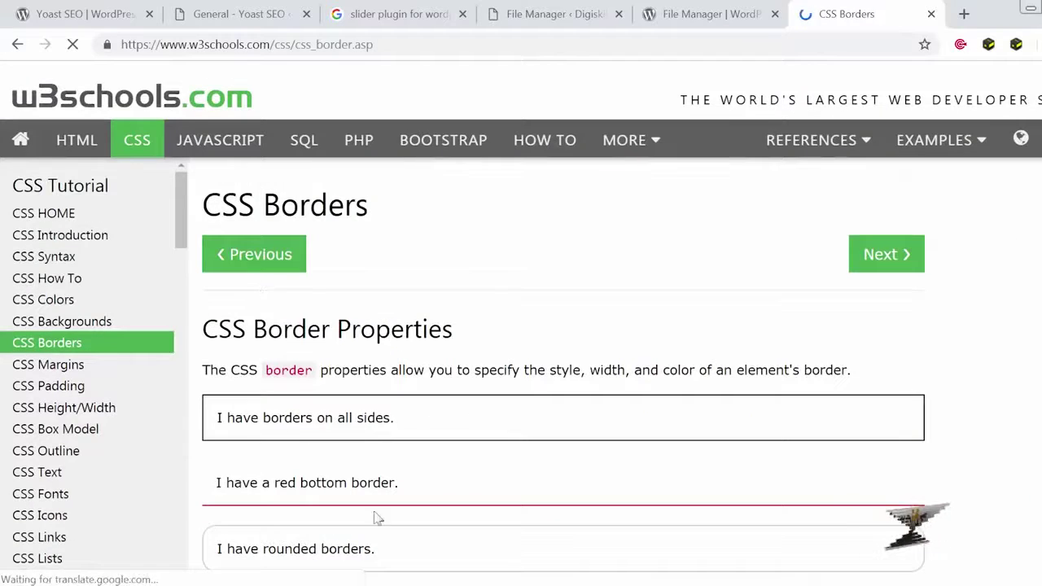
{"action": "scroll", "coordinate": [252, 288], "scroll_direction": "down", "scroll_amount": 4}
{"action": "scroll", "coordinate": [428, 570], "scroll_direction": "up", "scroll_amount": 1}
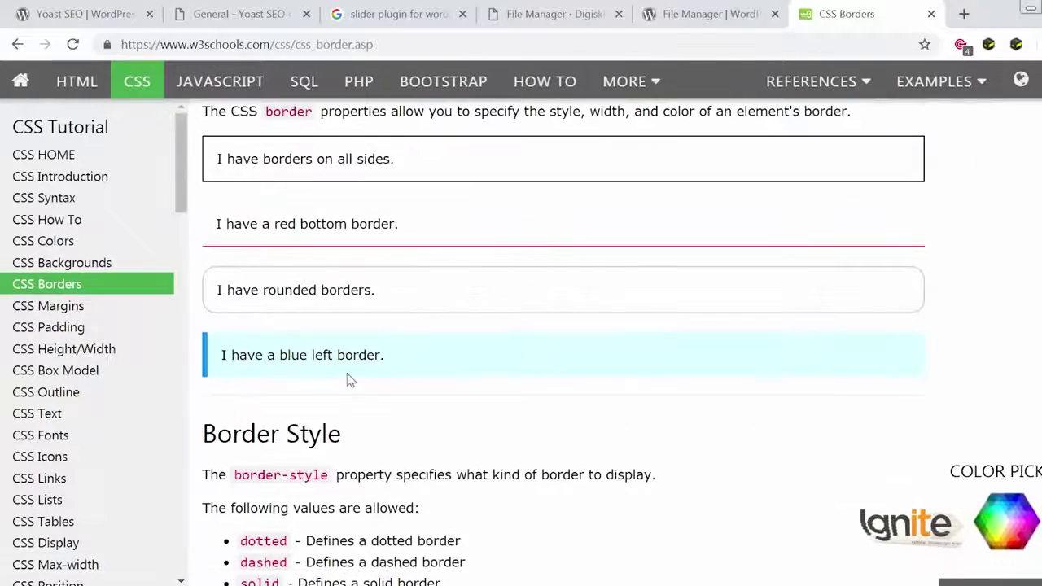
{"action": "scroll", "coordinate": [348, 379], "scroll_direction": "up", "scroll_amount": 2}
{"action": "scroll", "coordinate": [285, 580], "scroll_direction": "down", "scroll_amount": 5}
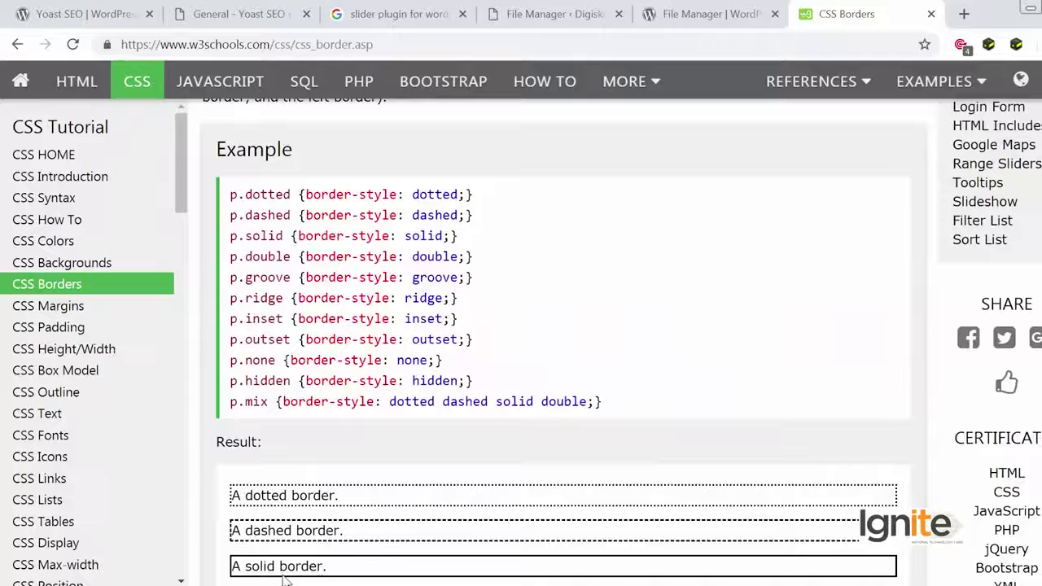
{"action": "left_click_drag", "start_coordinate": [231, 187], "coordinate": [529, 369]}
{"action": "left_click", "coordinate": [722, 399]}
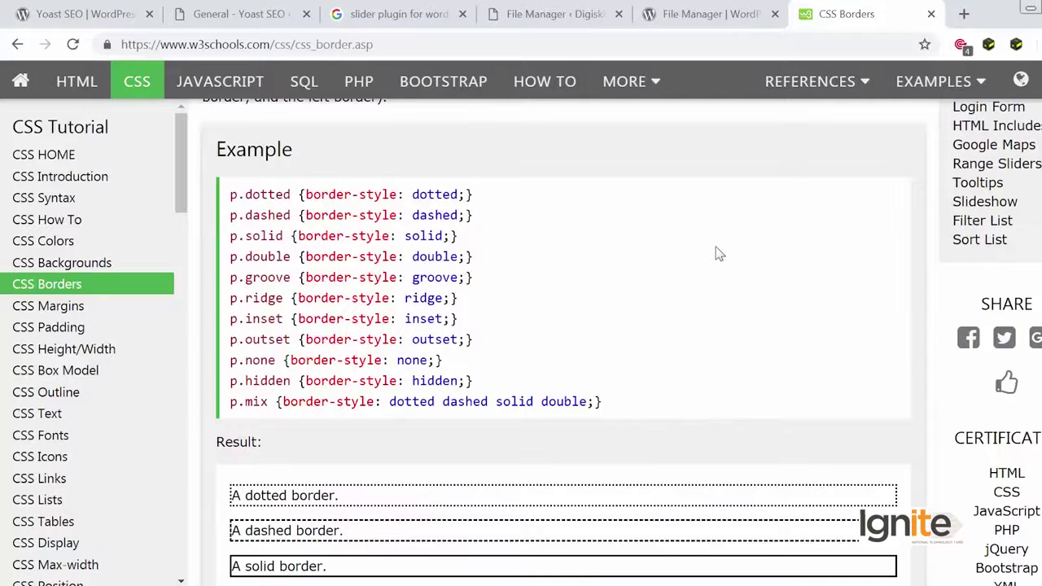
Step: Look through the CSS Backgrounds lesson and the color names in the CSS Colors lesson
{"action": "left_click", "coordinate": [85, 263]}
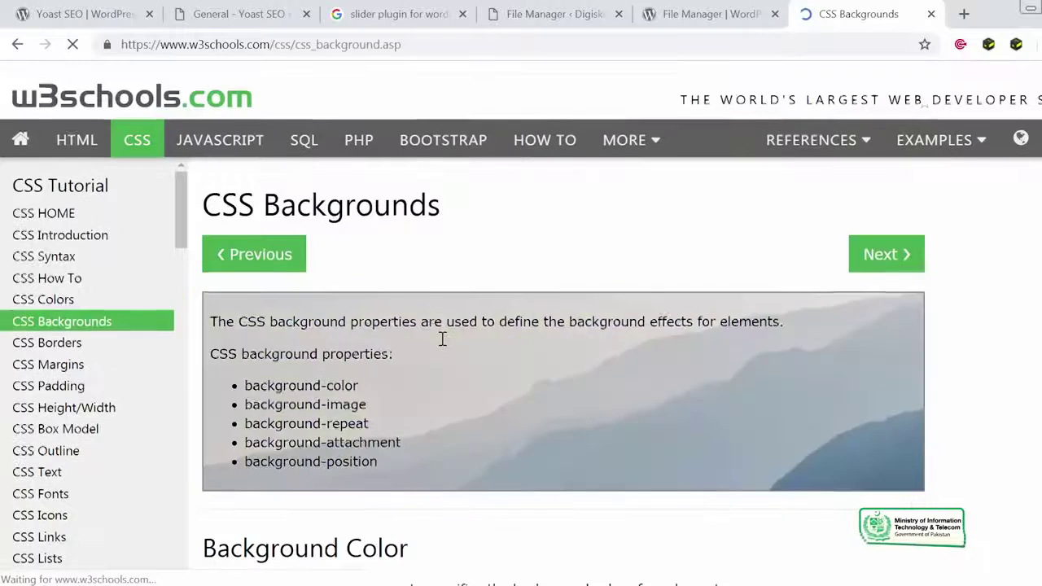
{"action": "scroll", "coordinate": [442, 339], "scroll_direction": "down", "scroll_amount": 10}
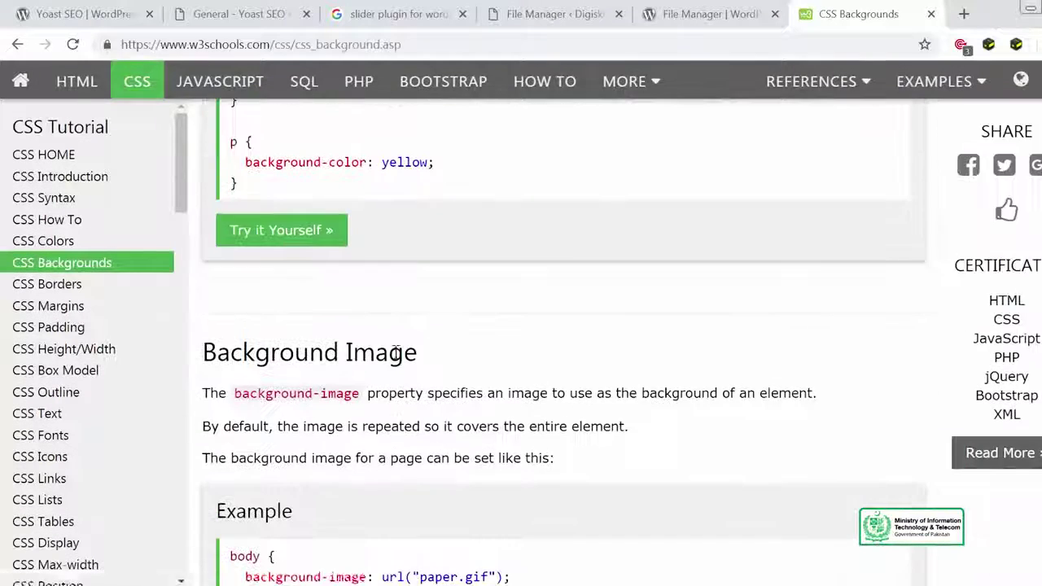
{"action": "left_click", "coordinate": [67, 243]}
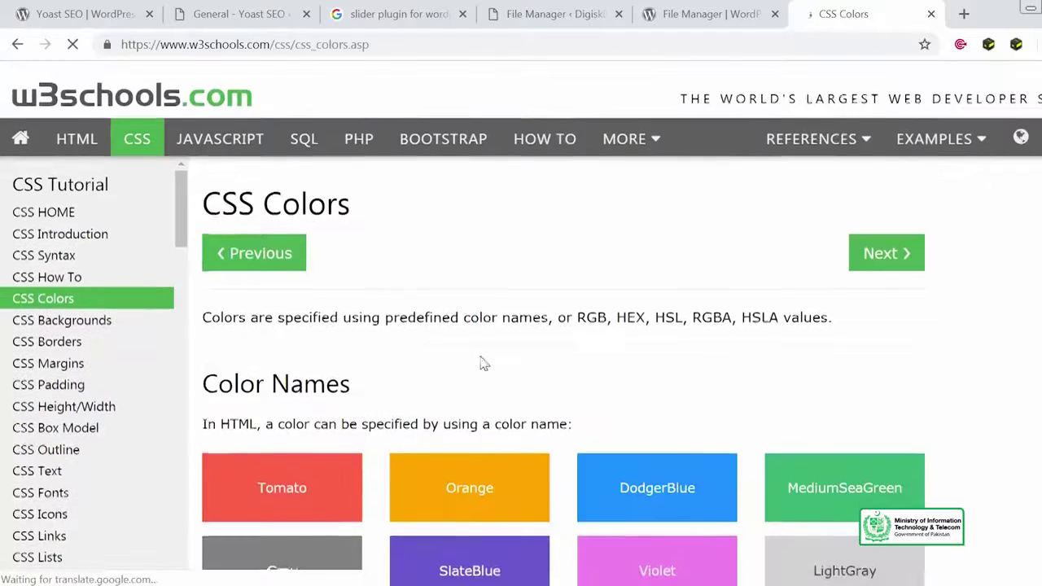
{"action": "scroll", "coordinate": [480, 363], "scroll_direction": "down", "scroll_amount": 5}
{"action": "scroll", "coordinate": [480, 372], "scroll_direction": "up", "scroll_amount": 3}
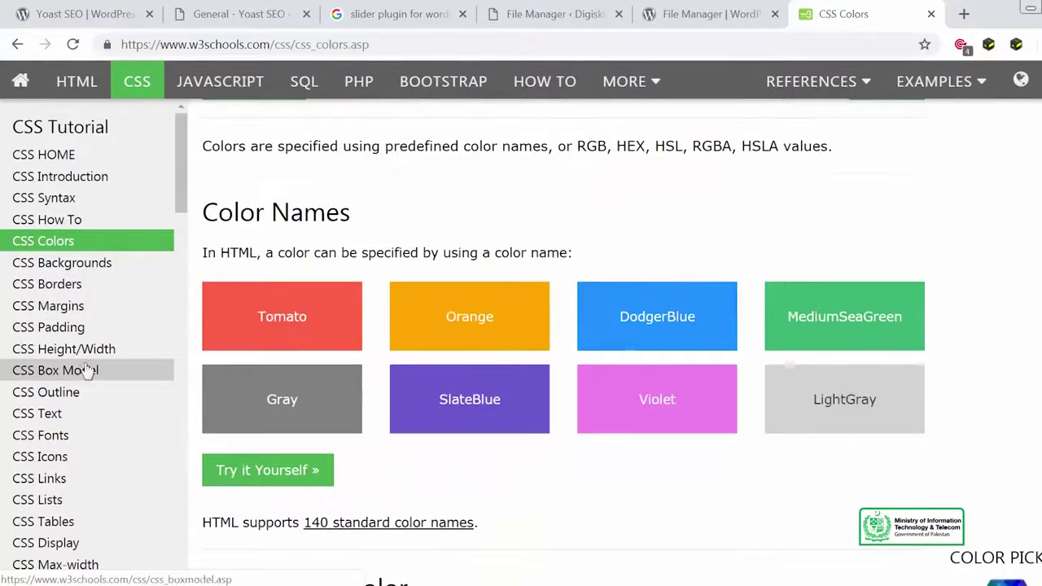
Step: Look through the CSS Padding lesson's properties and the CSS Fonts lesson
{"action": "left_click", "coordinate": [100, 328]}
{"action": "scroll", "coordinate": [269, 315], "scroll_direction": "down", "scroll_amount": 5}
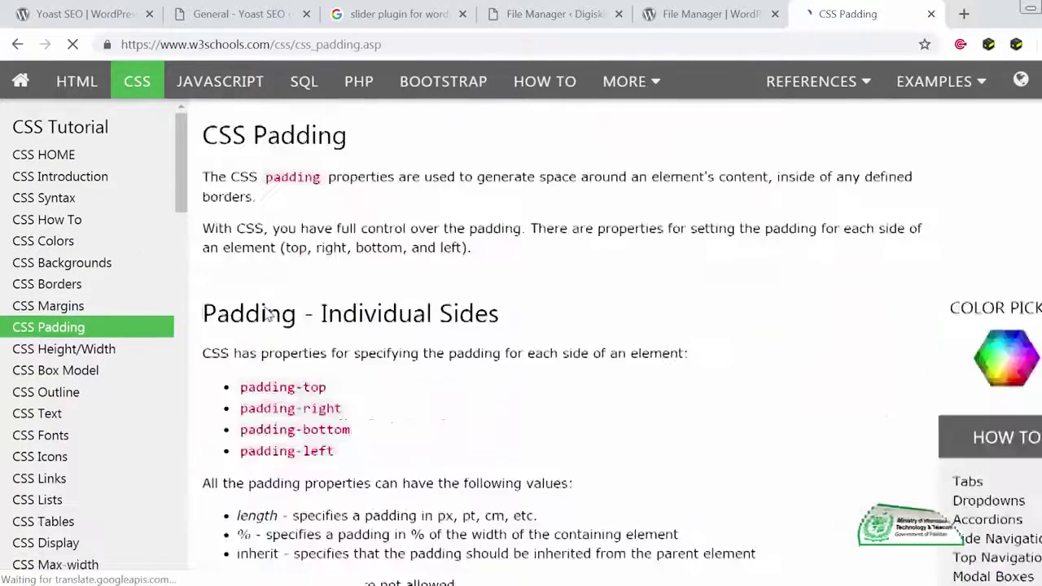
{"action": "scroll", "coordinate": [271, 311], "scroll_direction": "down", "scroll_amount": 10}
{"action": "scroll", "coordinate": [166, 427], "scroll_direction": "up", "scroll_amount": 2}
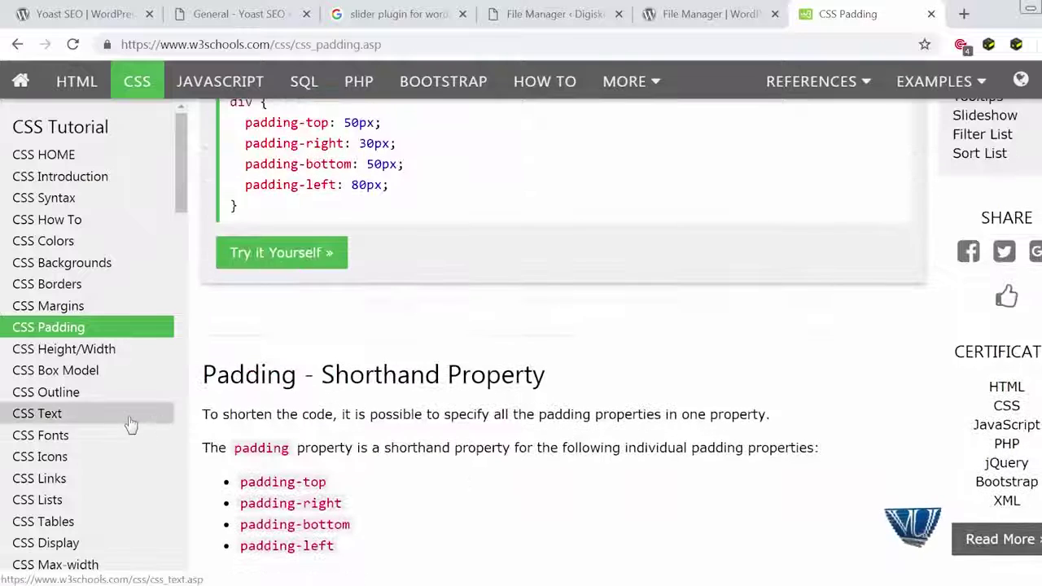
{"action": "left_click", "coordinate": [150, 369]}
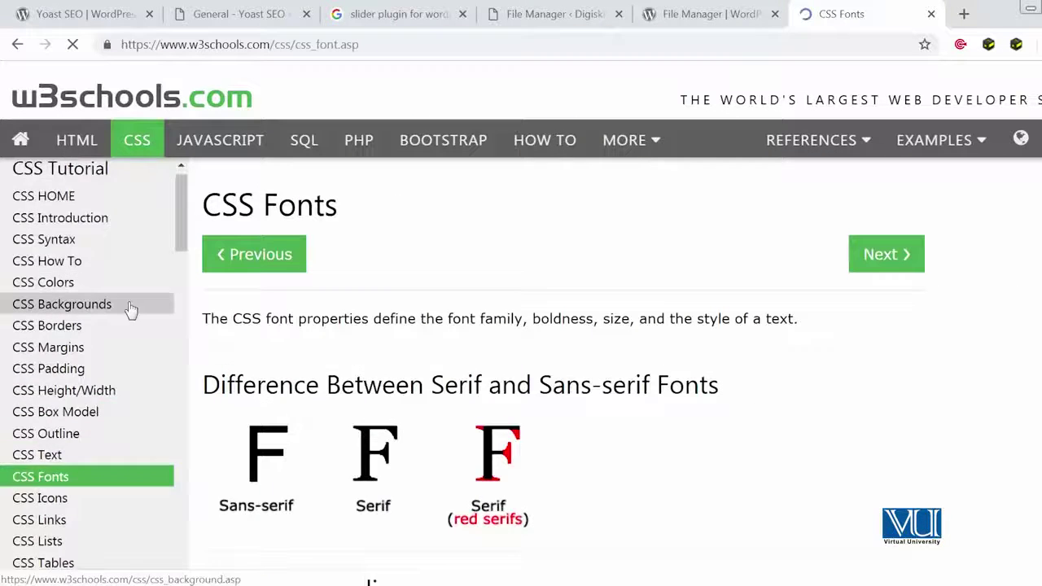
{"action": "scroll", "coordinate": [130, 310], "scroll_direction": "down", "scroll_amount": 5}
{"action": "scroll", "coordinate": [130, 309], "scroll_direction": "up", "scroll_amount": 5}
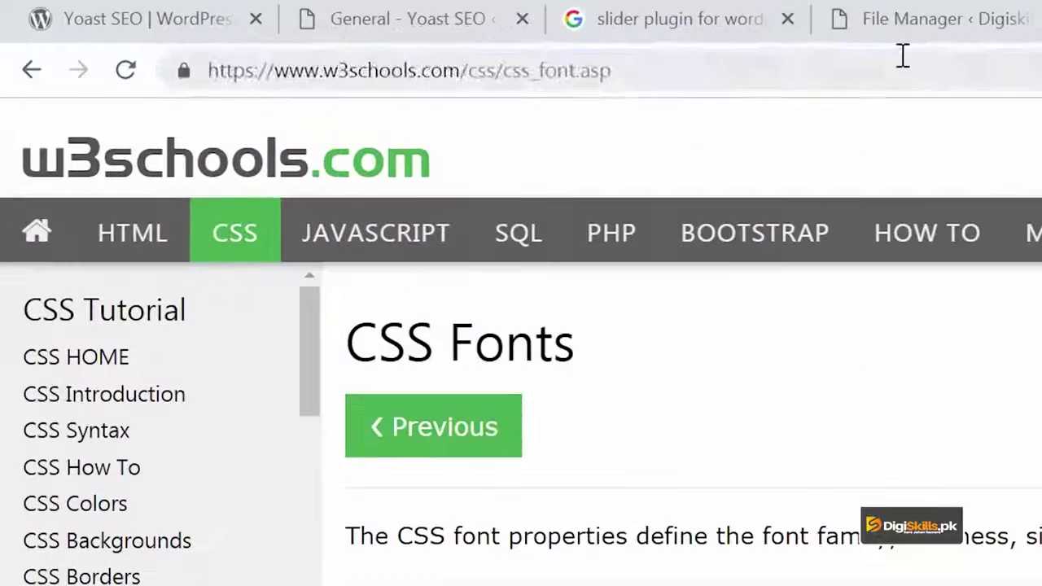
Step: Go to Google and search for "how to add custom css to wordpress"
{"action": "left_click", "coordinate": [530, 36]}
{"action": "type", "text": "go"}
{"action": "key", "text": "Return"}
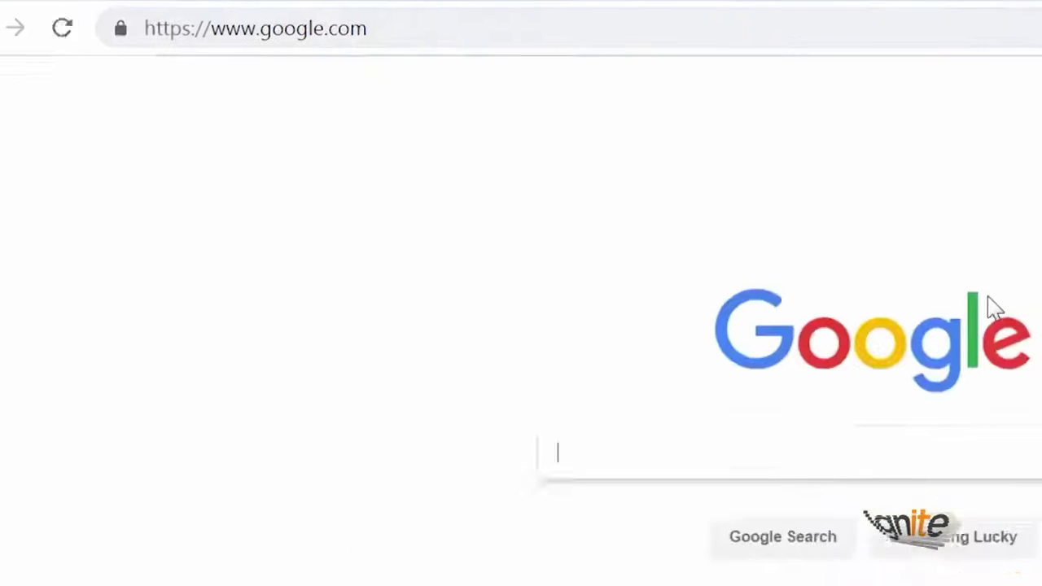
{"action": "type", "text": "wh"}
{"action": "key", "text": "BackSpace"}
{"action": "key", "text": "BackSpace"}
{"action": "type", "text": "how to "}
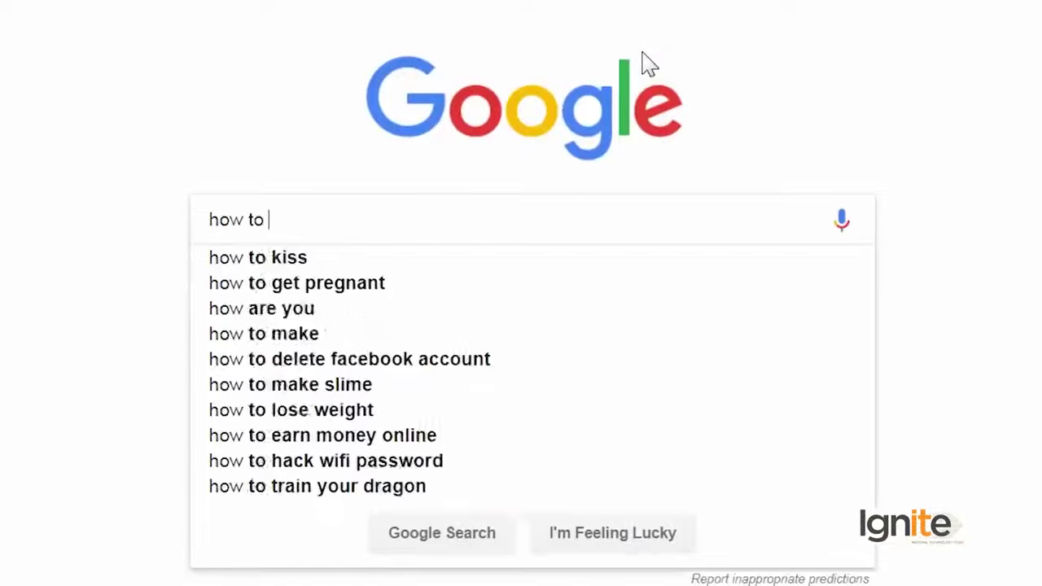
{"action": "type", "text": "add custom css to"}
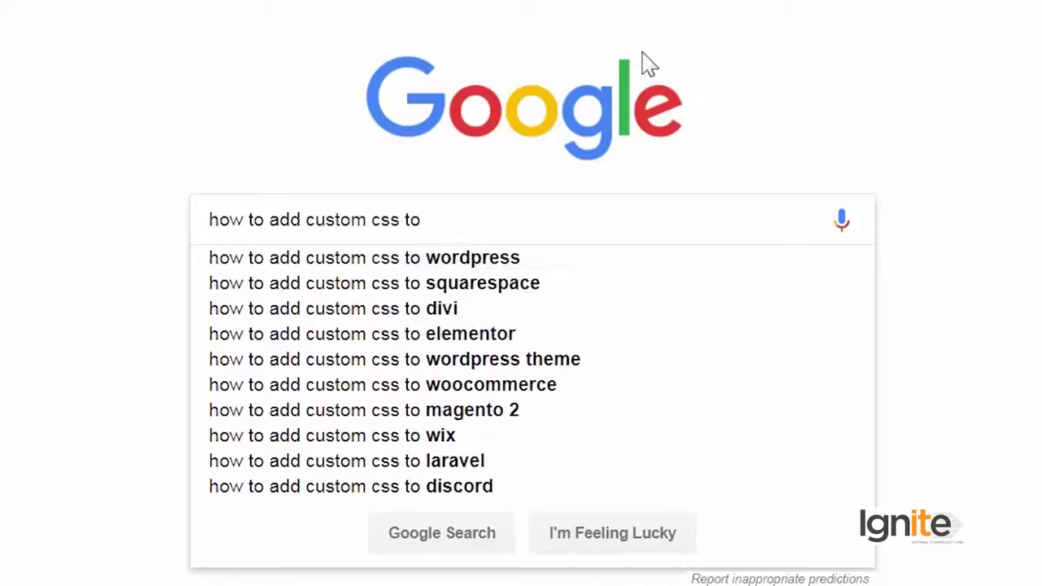
{"action": "key", "text": "Down"}
{"action": "key", "text": "Return"}
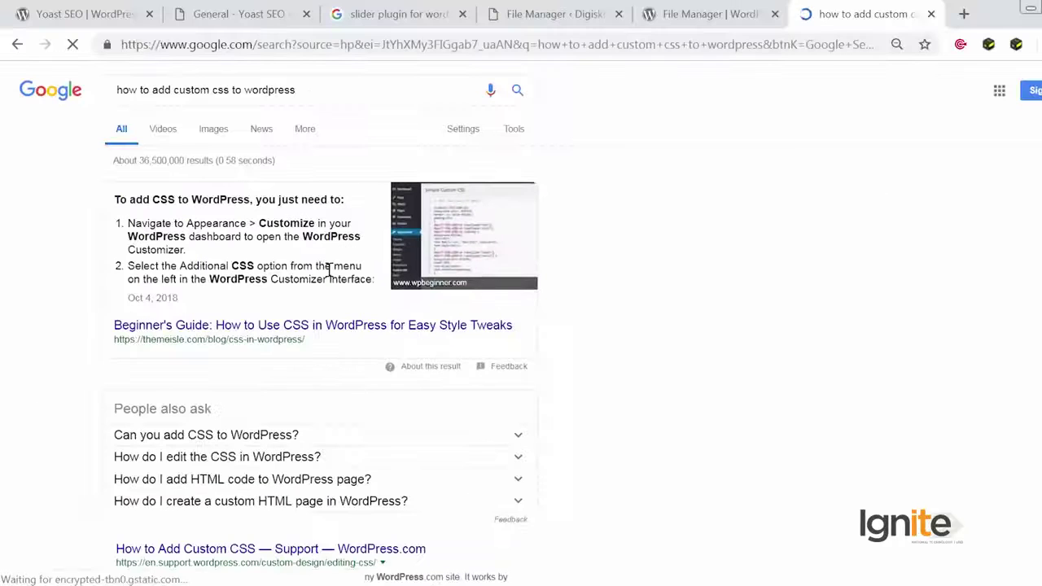
Step: View the WordPress.com support article on adding custom CSS, return to the search results and browse further down them
{"action": "scroll", "coordinate": [330, 271], "scroll_direction": "down", "scroll_amount": 3}
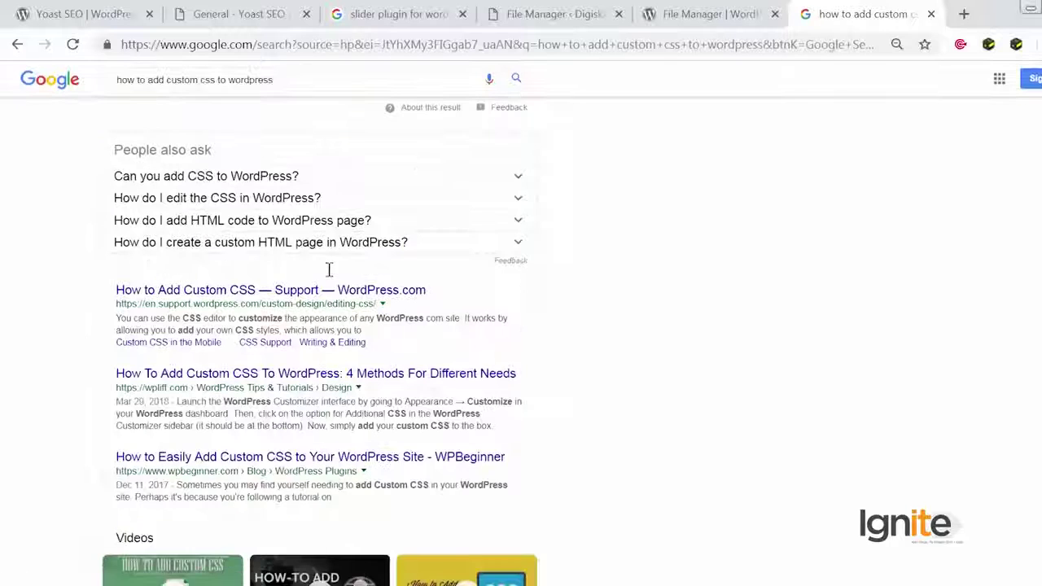
{"action": "left_click", "coordinate": [336, 302]}
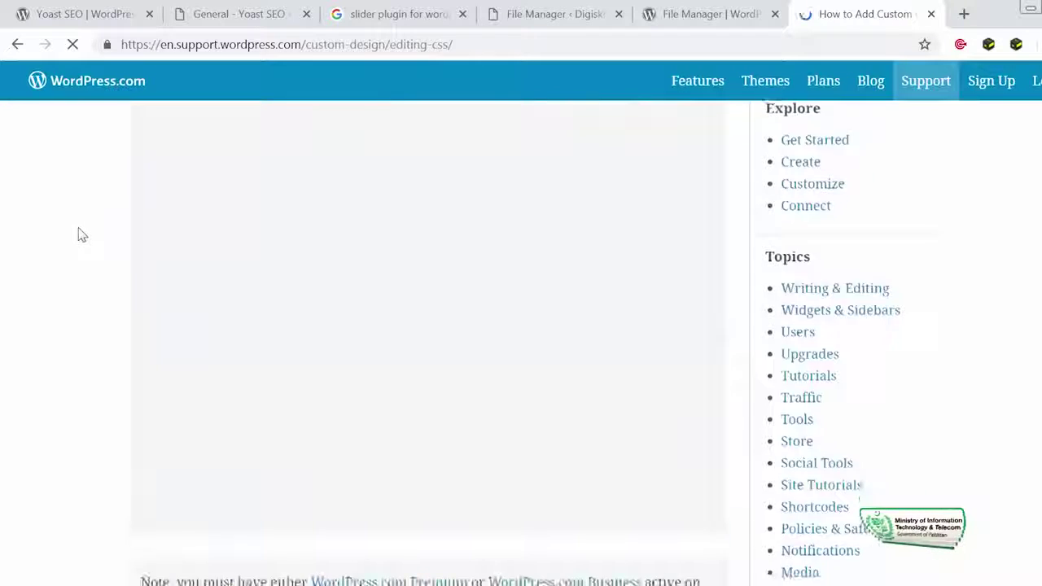
{"action": "scroll", "coordinate": [79, 235], "scroll_direction": "down", "scroll_amount": 1}
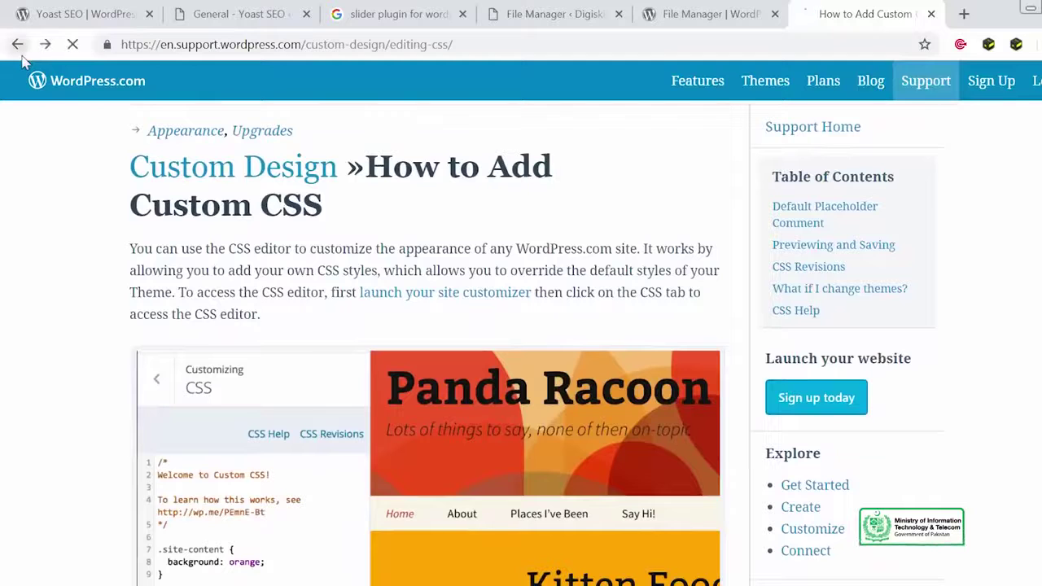
{"action": "key", "text": "alt+Left"}
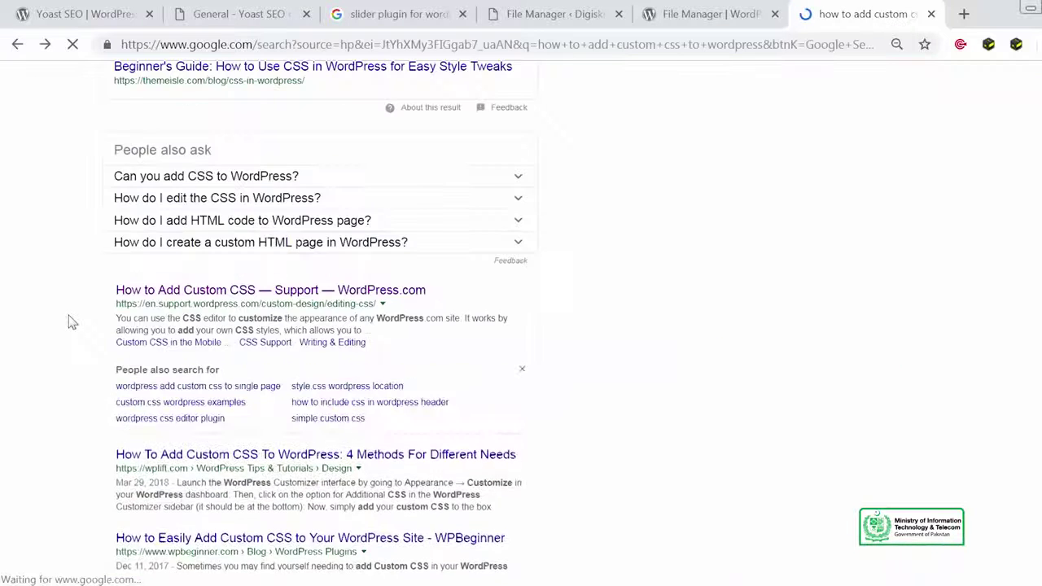
{"action": "scroll", "coordinate": [72, 323], "scroll_direction": "down", "scroll_amount": 3}
{"action": "scroll", "coordinate": [72, 314], "scroll_direction": "down", "scroll_amount": 2}
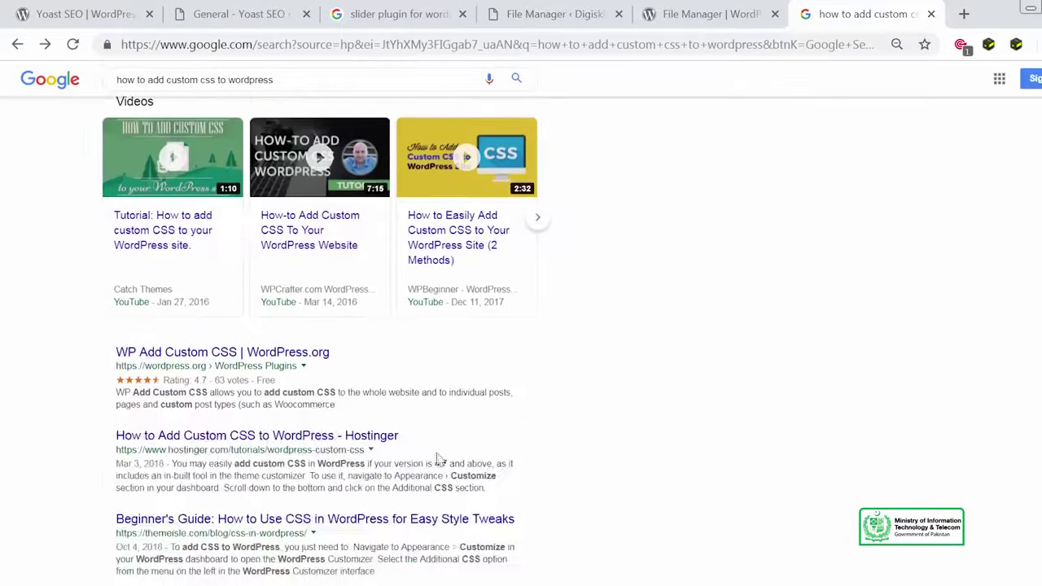
Step: Open the WP Add Custom CSS plugin page on WordPress.org and review its description and screenshots
{"action": "left_click", "coordinate": [297, 350]}
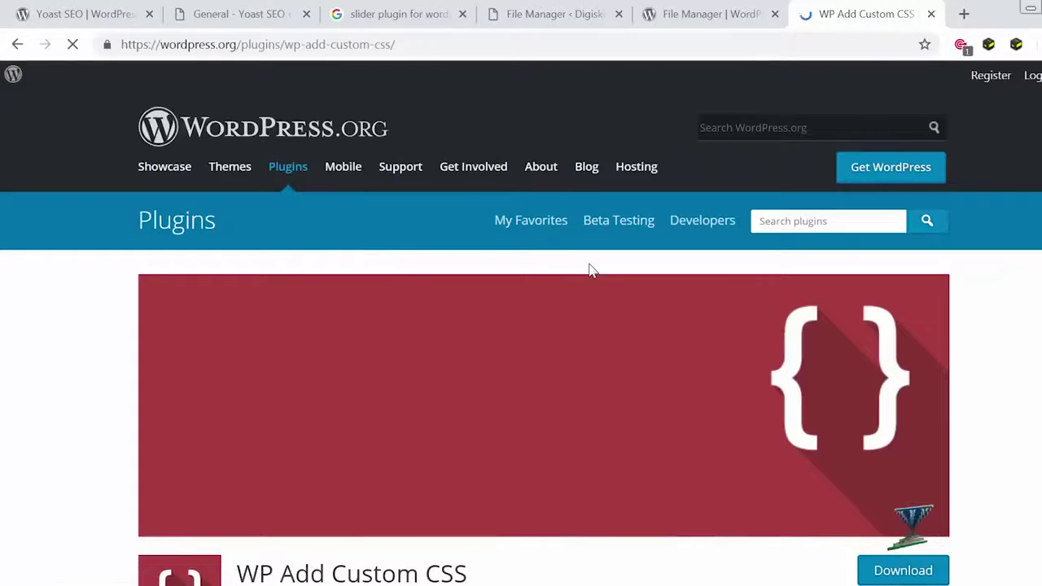
{"action": "scroll", "coordinate": [592, 271], "scroll_direction": "down", "scroll_amount": 8}
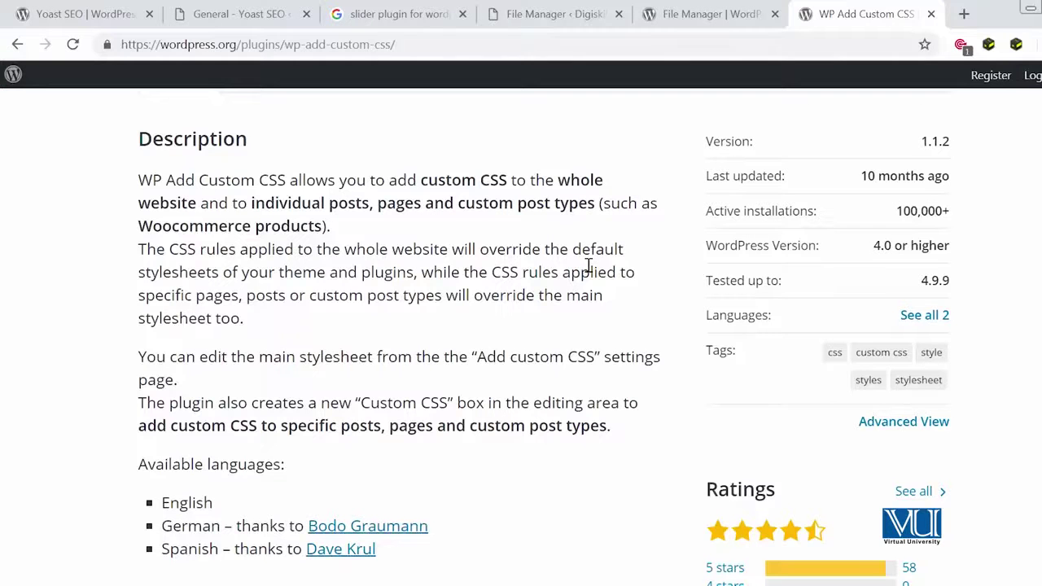
{"action": "scroll", "coordinate": [589, 266], "scroll_direction": "down", "scroll_amount": 3}
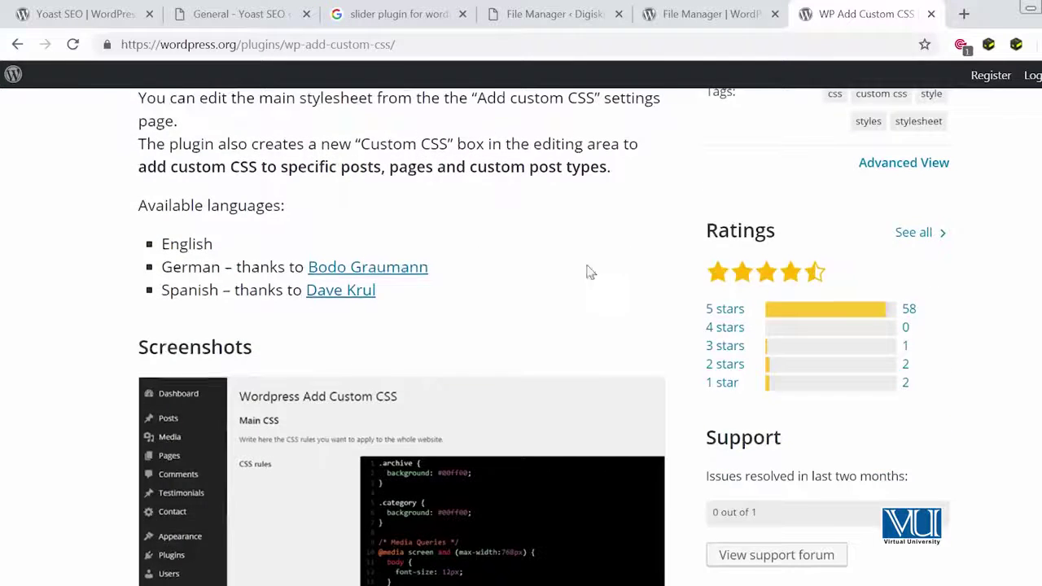
{"action": "scroll", "coordinate": [591, 272], "scroll_direction": "down", "scroll_amount": 3}
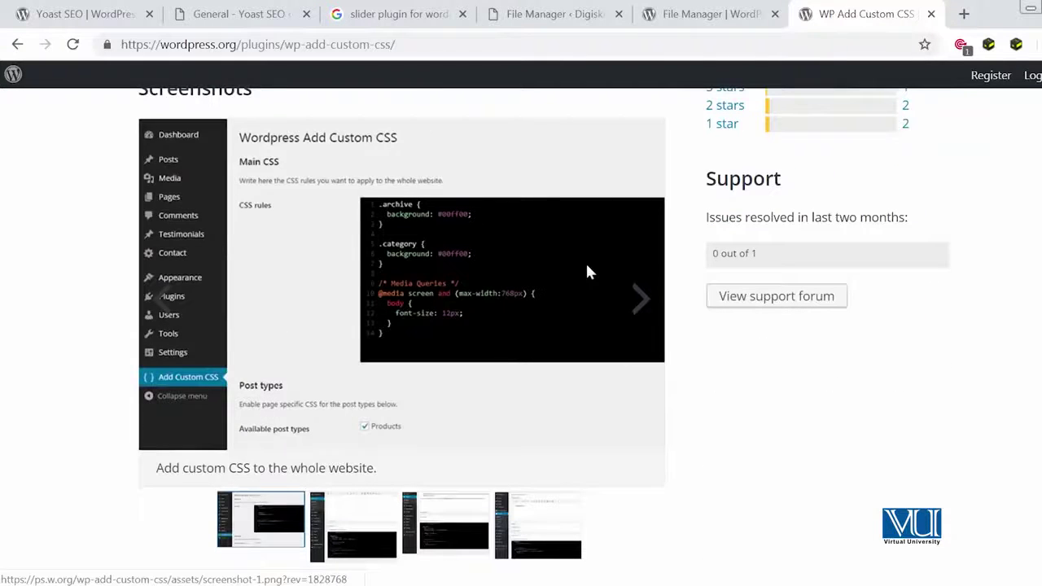
{"action": "scroll", "coordinate": [587, 196], "scroll_direction": "up", "scroll_amount": 5}
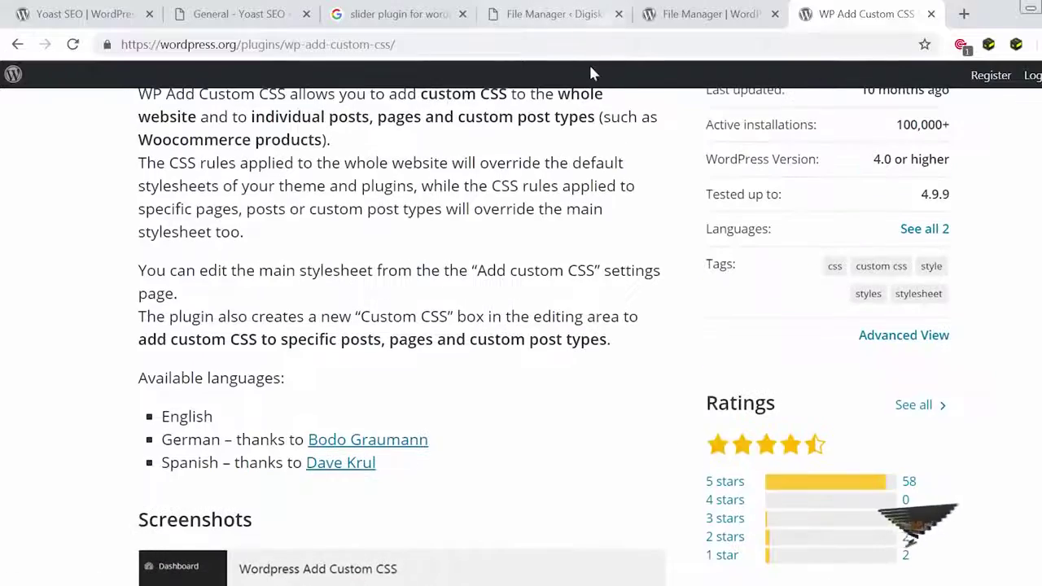
Step: Go to the wp-admin dashboard of the Digiskills WordPress site
{"action": "left_click", "coordinate": [598, 46]}
{"action": "type", "text": "00"}
{"action": "key", "text": "BackSpace"}
{"action": "key", "text": "BackSpace"}
{"action": "key", "text": "BackSpace"}
{"action": "type", "text": "digi"}
{"action": "key", "text": "Right"}
{"action": "type", "text": "/w"}
{"action": "key", "text": "Return"}
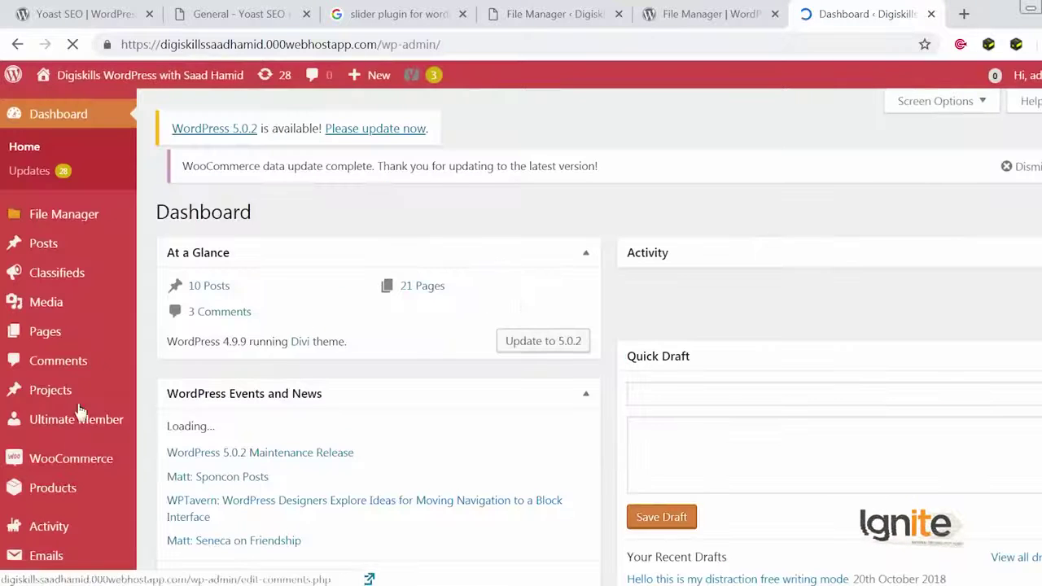
Step: Open the theme customizer for the Digiskills site and look through its list of sections
{"action": "scroll", "coordinate": [86, 421], "scroll_direction": "down", "scroll_amount": 3}
{"action": "mouse_move", "coordinate": [195, 419]}
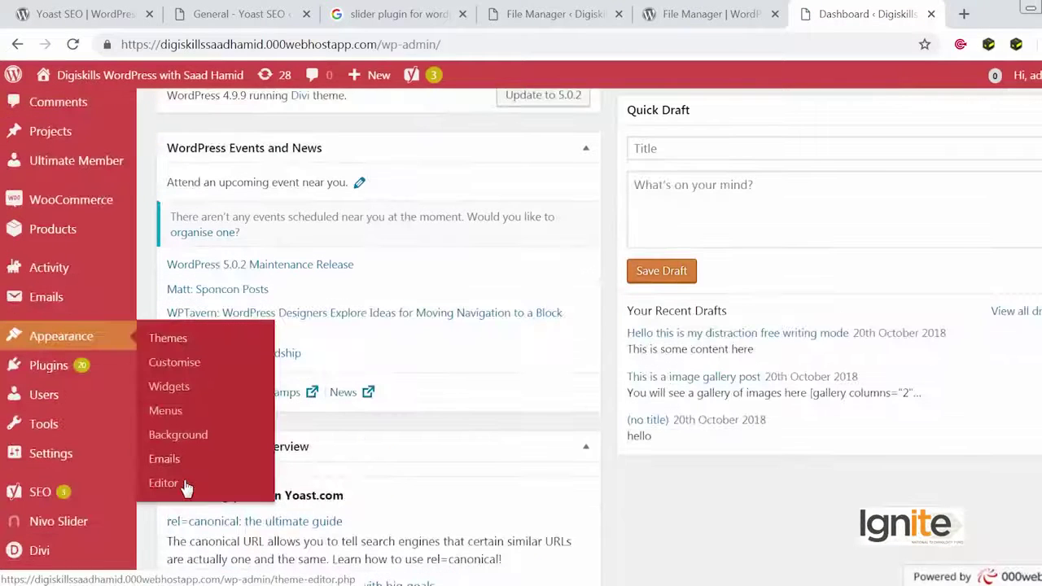
{"action": "left_click", "coordinate": [188, 367]}
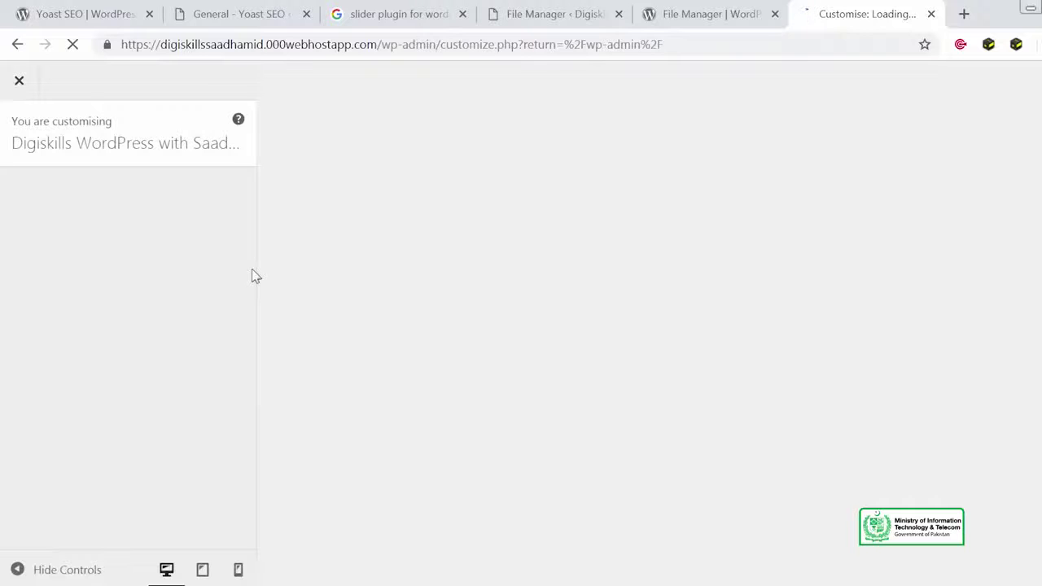
{"action": "scroll", "coordinate": [172, 418], "scroll_direction": "down", "scroll_amount": 3}
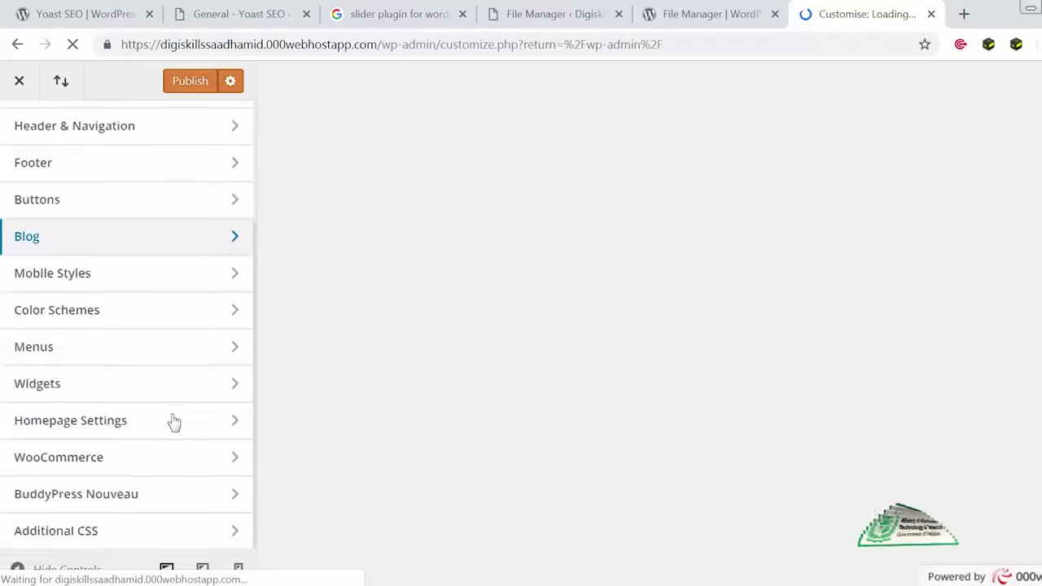
{"action": "scroll", "coordinate": [170, 424], "scroll_direction": "up", "scroll_amount": 3}
{"action": "scroll", "coordinate": [171, 432], "scroll_direction": "down", "scroll_amount": 3}
{"action": "scroll", "coordinate": [172, 432], "scroll_direction": "up", "scroll_amount": 3}
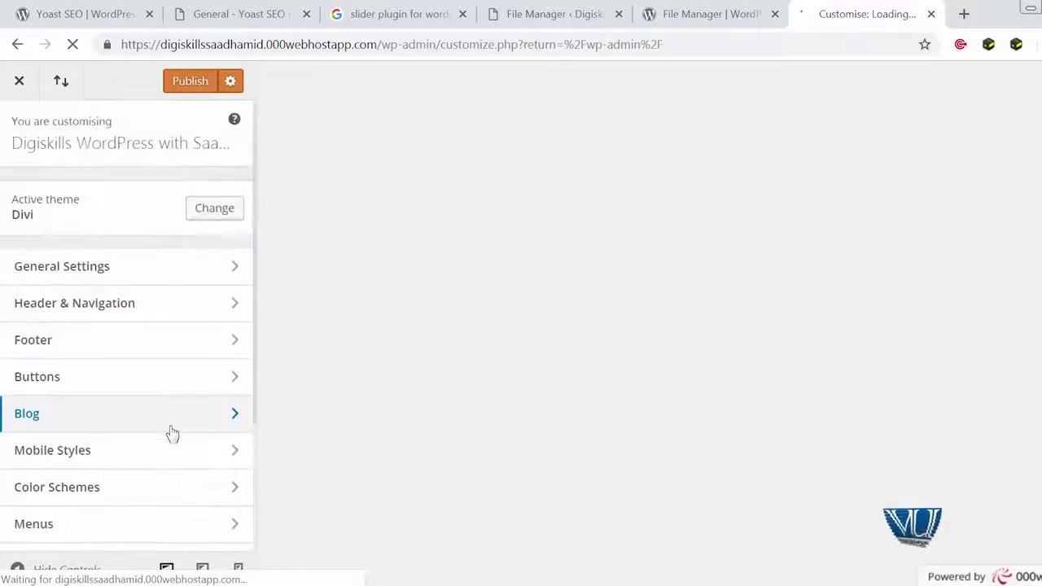
{"action": "scroll", "coordinate": [172, 427], "scroll_direction": "down", "scroll_amount": 3}
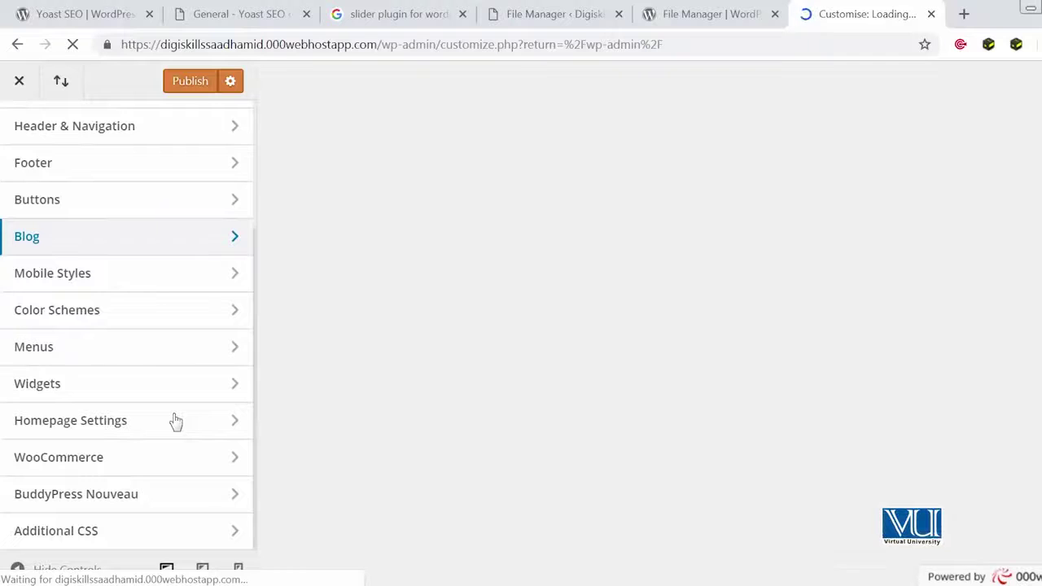
Step: Review the Additional CSS section's instructions and code editor, and leave the customizer for the dashboard without saving
{"action": "left_click", "coordinate": [163, 542]}
{"action": "scroll", "coordinate": [163, 487], "scroll_direction": "down", "scroll_amount": 3}
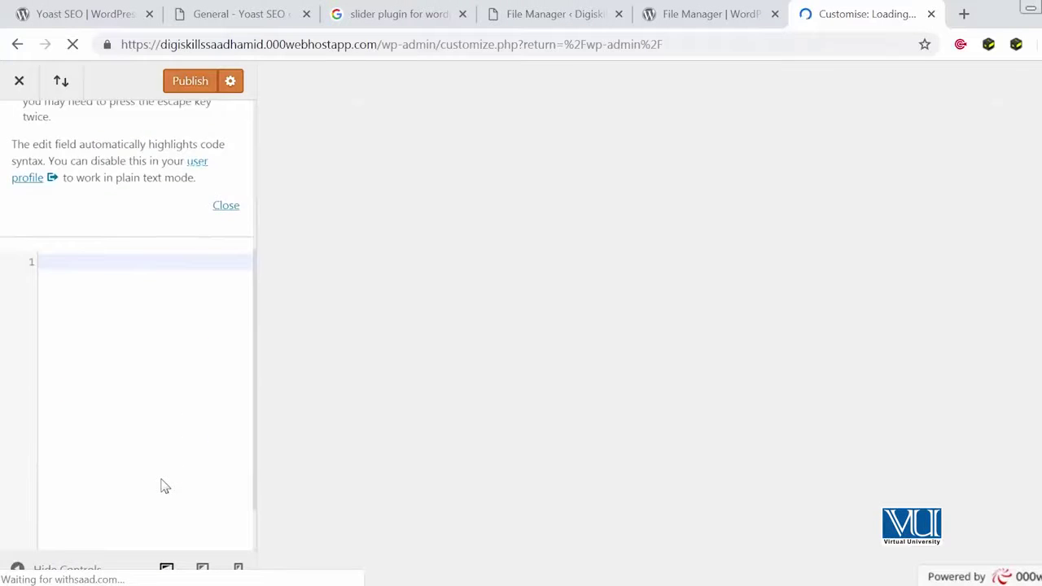
{"action": "scroll", "coordinate": [163, 487], "scroll_direction": "up", "scroll_amount": 2}
{"action": "scroll", "coordinate": [163, 487], "scroll_direction": "down", "scroll_amount": 3}
{"action": "scroll", "coordinate": [163, 487], "scroll_direction": "up", "scroll_amount": 2}
{"action": "scroll", "coordinate": [163, 485], "scroll_direction": "down", "scroll_amount": 3}
{"action": "scroll", "coordinate": [163, 483], "scroll_direction": "up", "scroll_amount": 3}
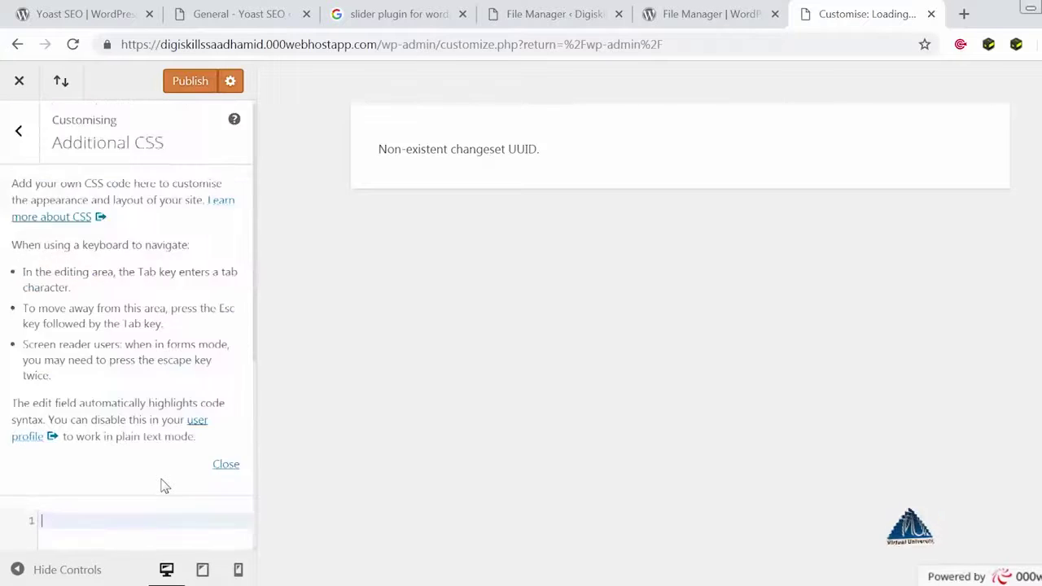
{"action": "scroll", "coordinate": [162, 484], "scroll_direction": "down", "scroll_amount": 3}
{"action": "left_click", "coordinate": [21, 79]}
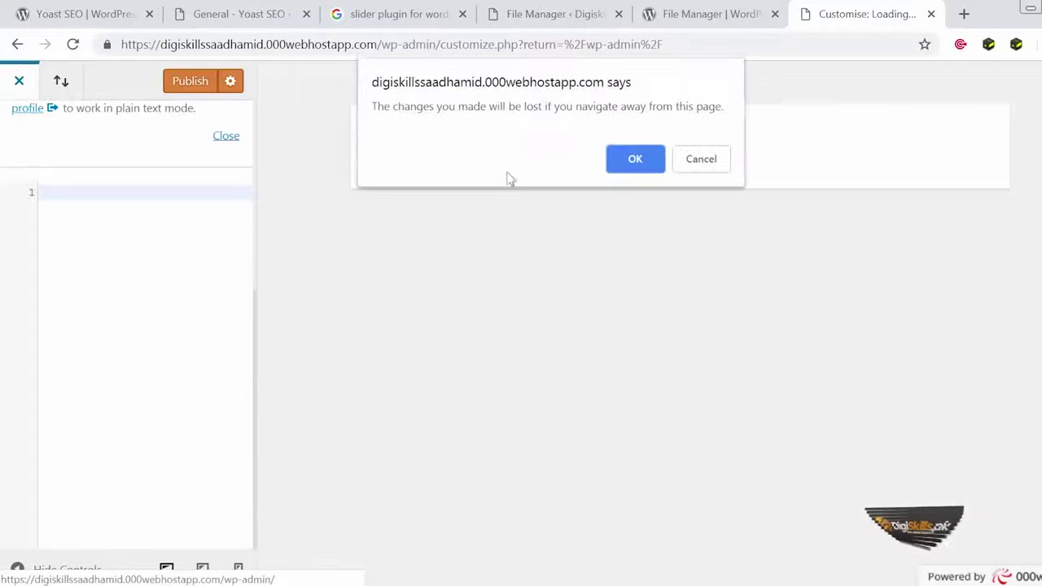
{"action": "left_click", "coordinate": [627, 162]}
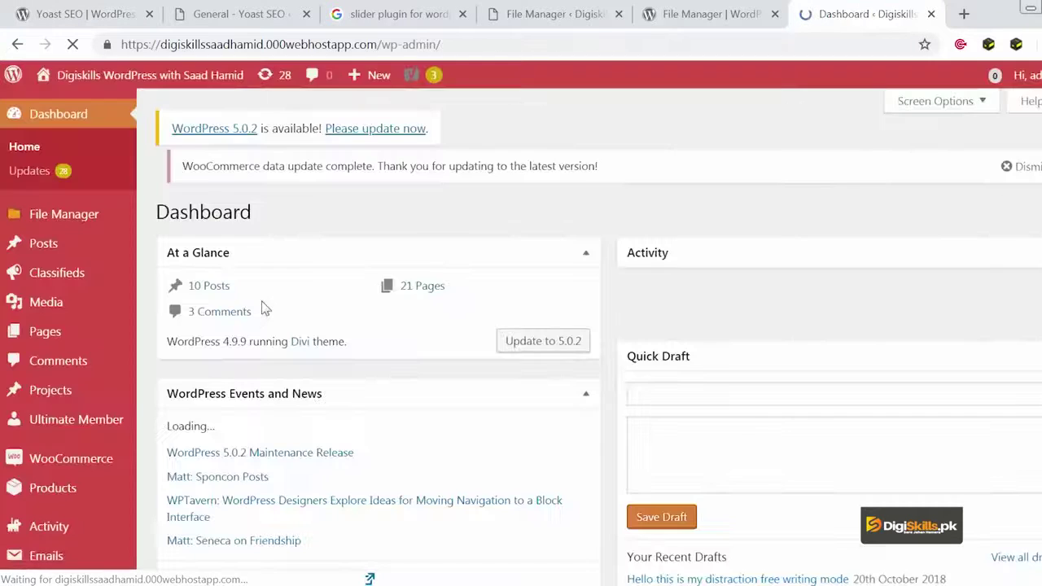
Step: Search the installable plugins for "custom css" and browse the results
{"action": "scroll", "coordinate": [71, 515], "scroll_direction": "down", "scroll_amount": 2}
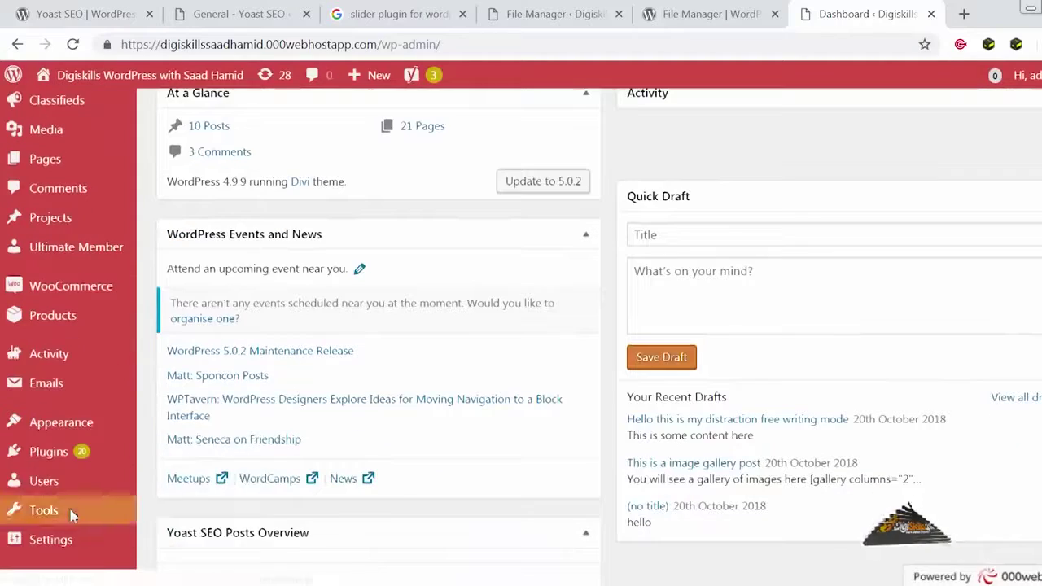
{"action": "left_click", "coordinate": [77, 456]}
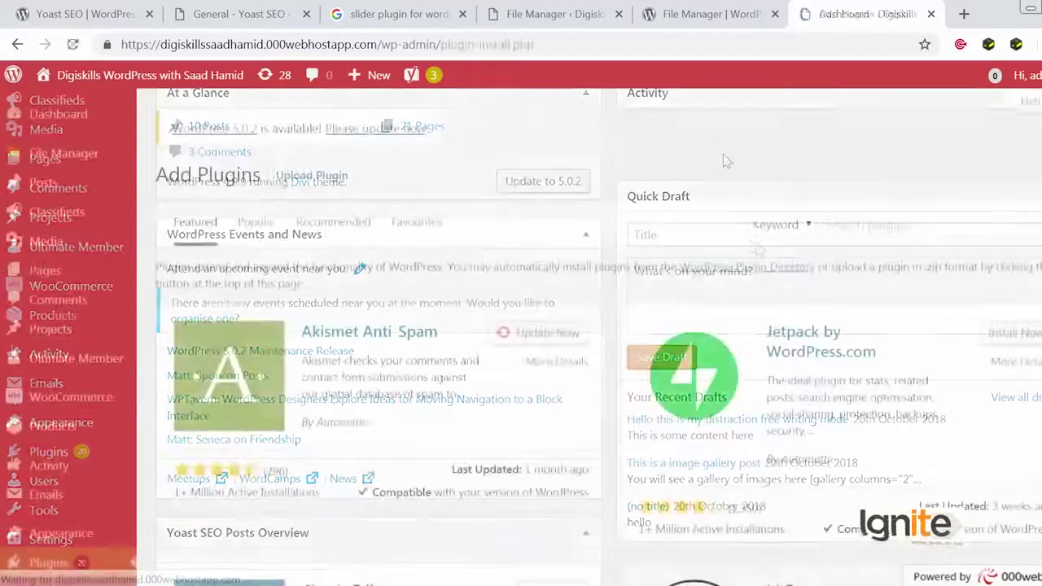
{"action": "left_click", "coordinate": [945, 224]}
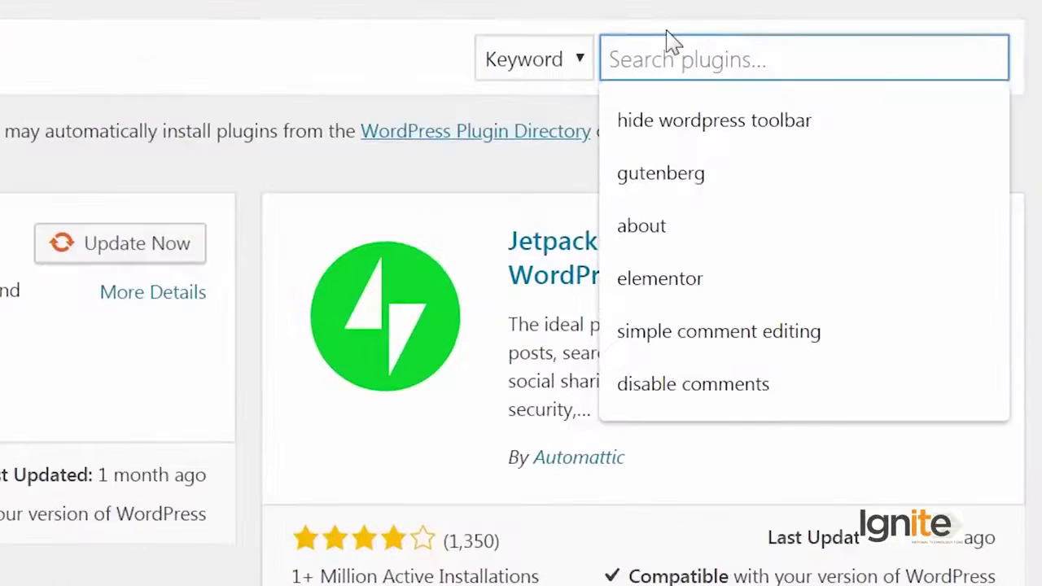
{"action": "type", "text": "cuys"}
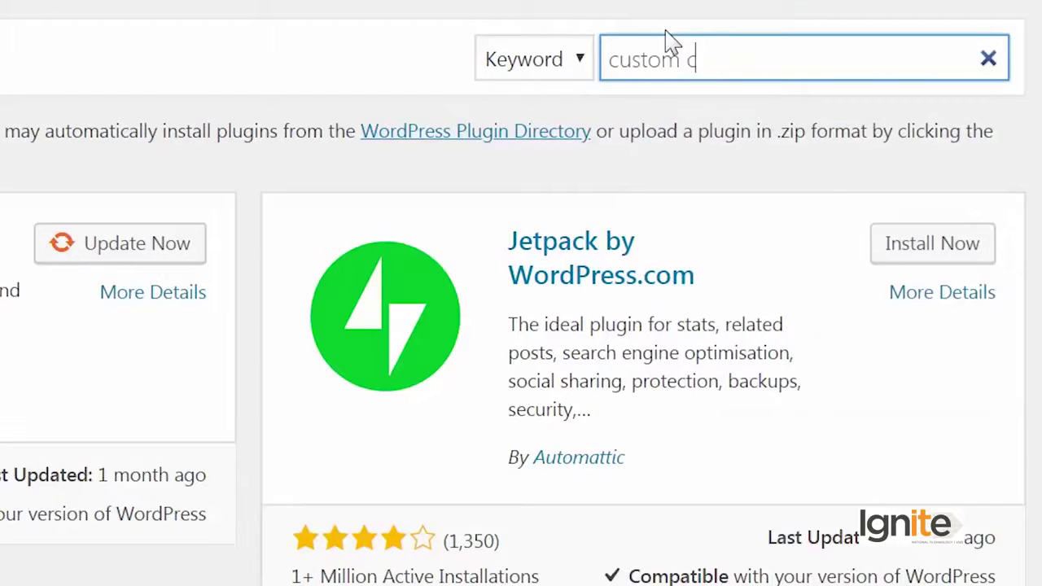
{"action": "type", "text": "ss"}
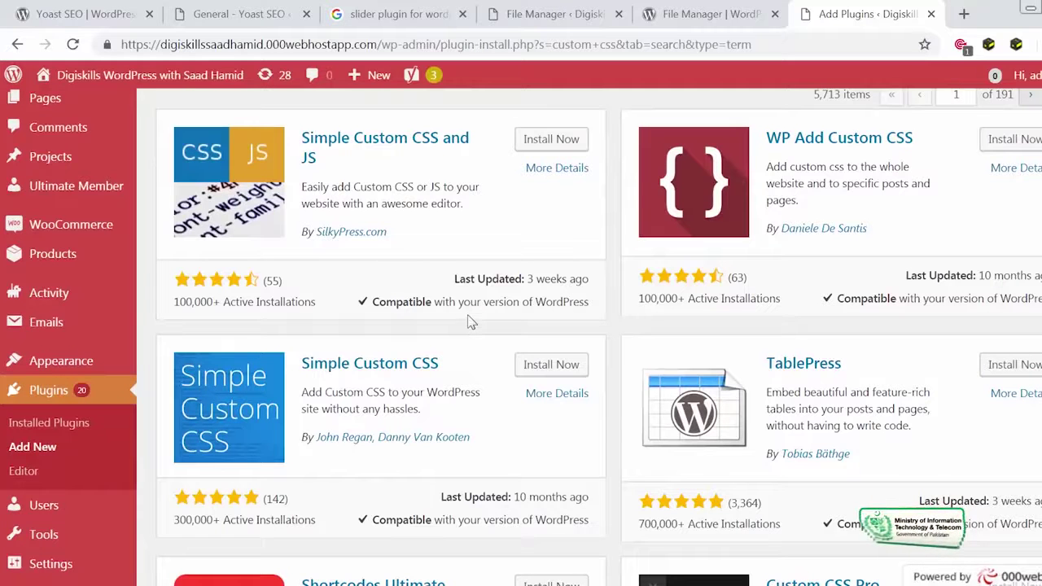
{"action": "scroll", "coordinate": [470, 323], "scroll_direction": "down", "scroll_amount": 3}
{"action": "scroll", "coordinate": [472, 321], "scroll_direction": "up", "scroll_amount": 5}
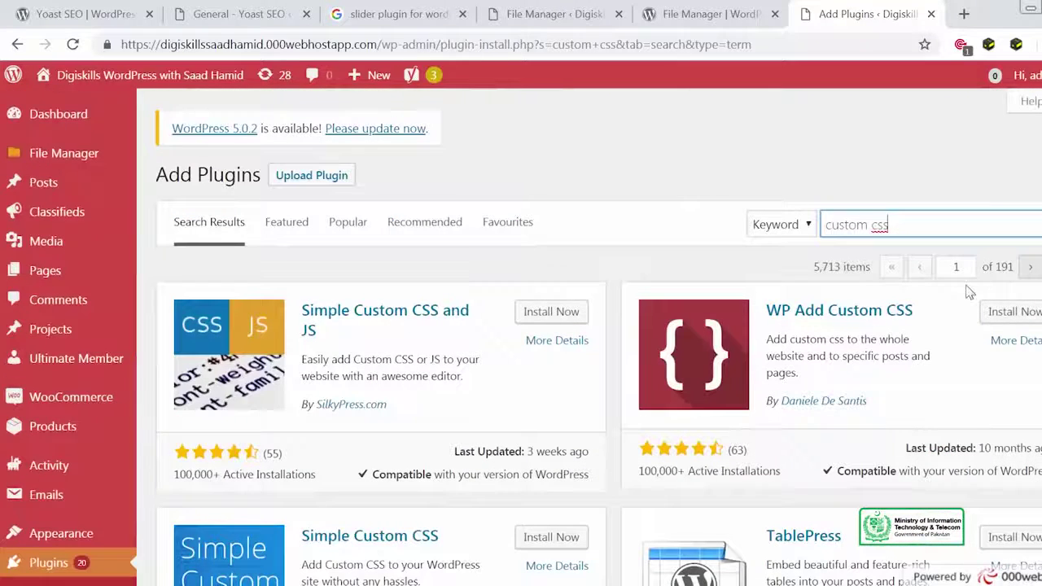
Step: Install and activate the WP Add Custom CSS plugin
{"action": "left_click", "coordinate": [1010, 312]}
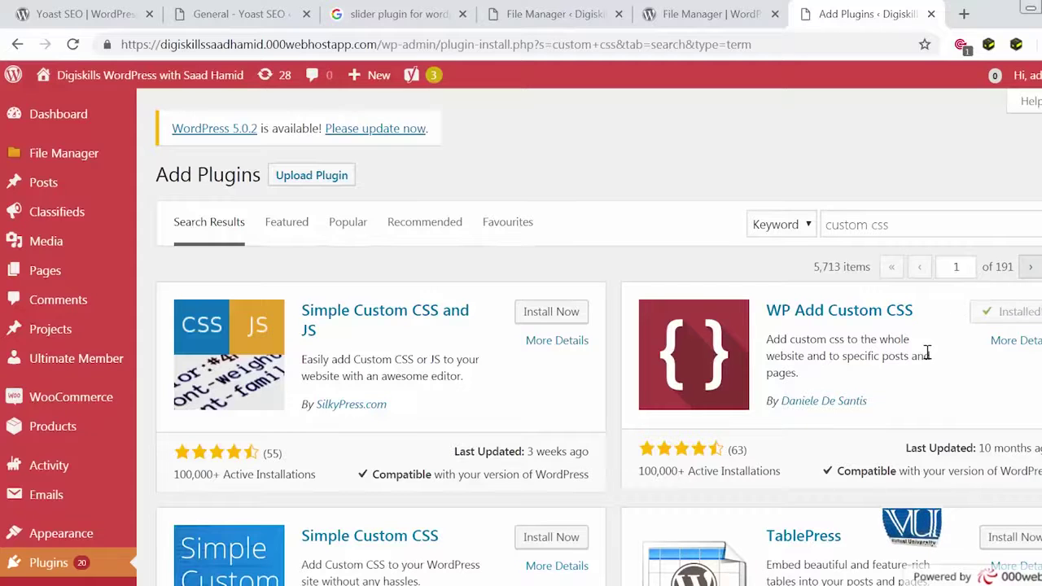
{"action": "left_click", "coordinate": [1014, 314]}
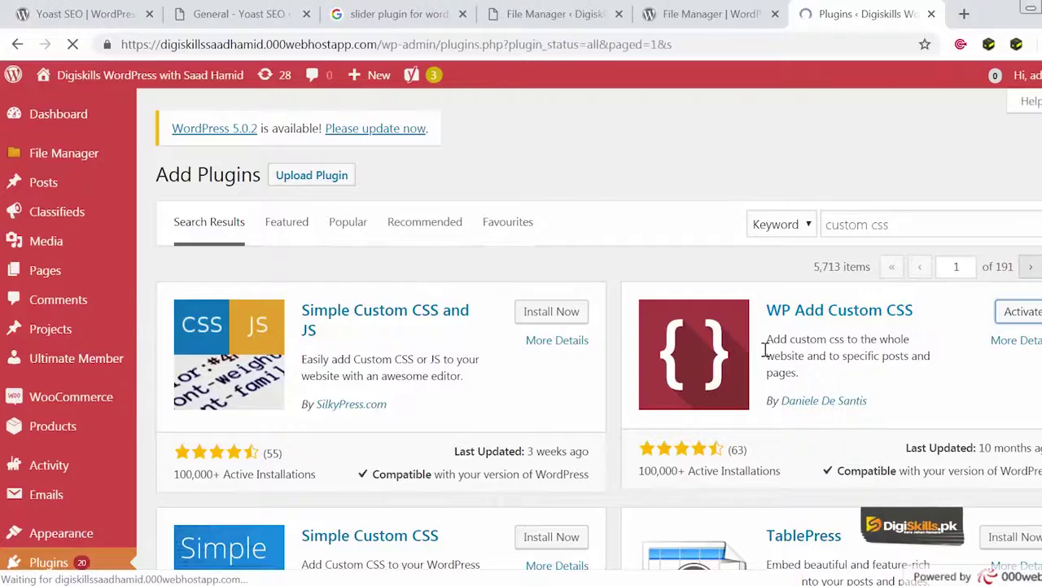
Step: Open the settings page of the newly activated Add Custom CSS plugin
{"action": "scroll", "coordinate": [121, 461], "scroll_direction": "down", "scroll_amount": 5}
{"action": "scroll", "coordinate": [68, 504], "scroll_direction": "up", "scroll_amount": 2}
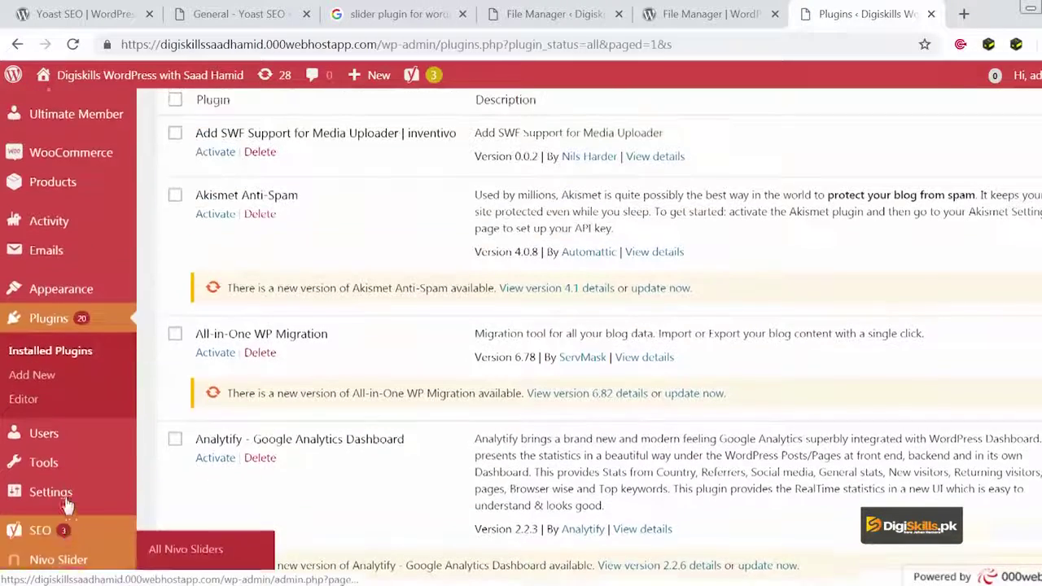
{"action": "scroll", "coordinate": [65, 521], "scroll_direction": "down", "scroll_amount": 2}
{"action": "left_click", "coordinate": [72, 521]}
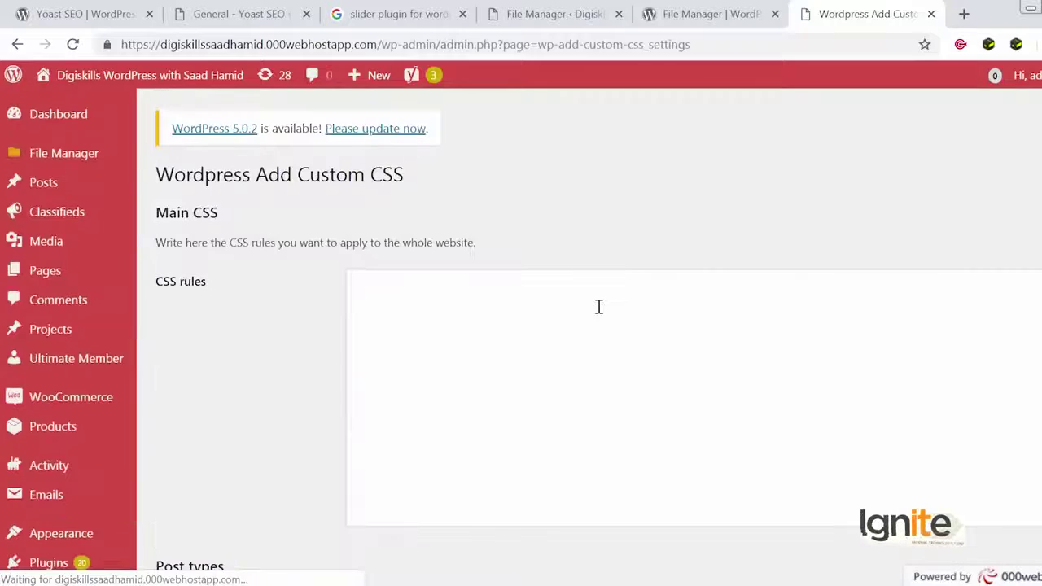
Step: Write the sample rule "background { url: }" in the plugin's main CSS rules and clear it again
{"action": "left_click", "coordinate": [598, 305]}
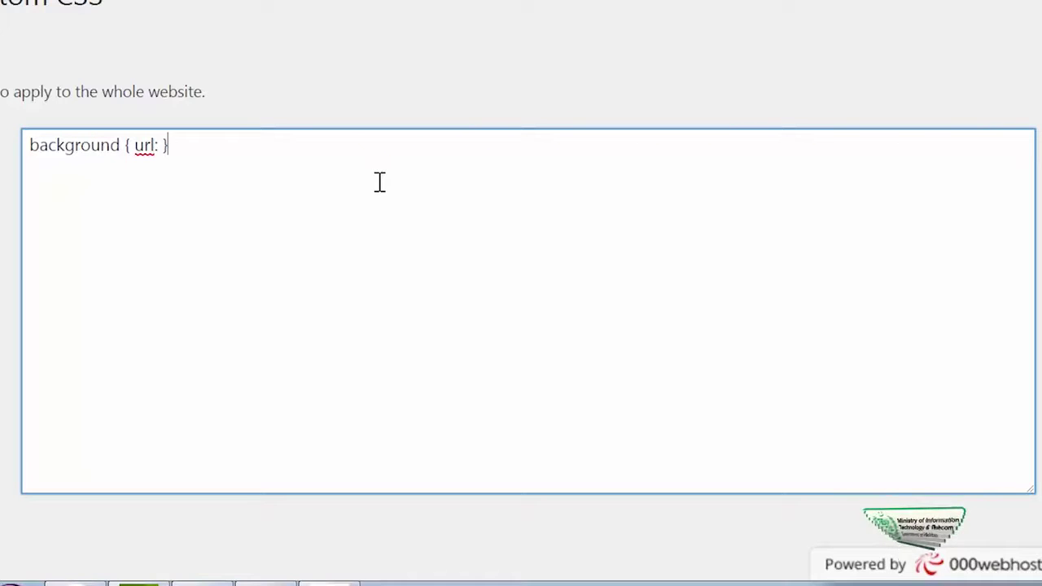
{"action": "key", "text": "ctrl+a"}
{"action": "key", "text": "BackSpace"}
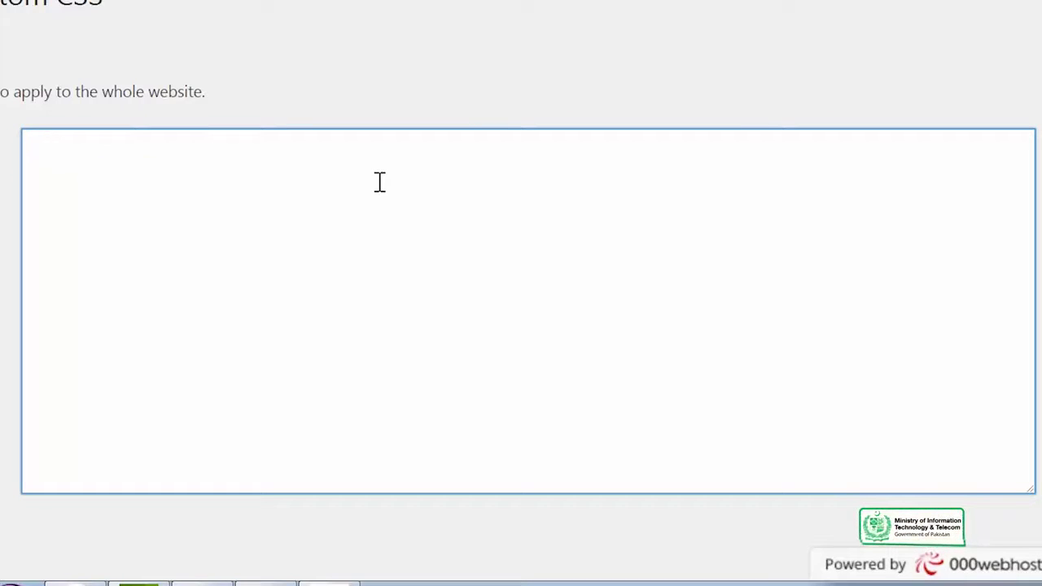
Step: Review the post type and editor options below the plugin's CSS rules, and return to the rules box
{"action": "scroll", "coordinate": [380, 182], "scroll_direction": "down", "scroll_amount": 8}
{"action": "scroll", "coordinate": [380, 182], "scroll_direction": "up", "scroll_amount": 6}
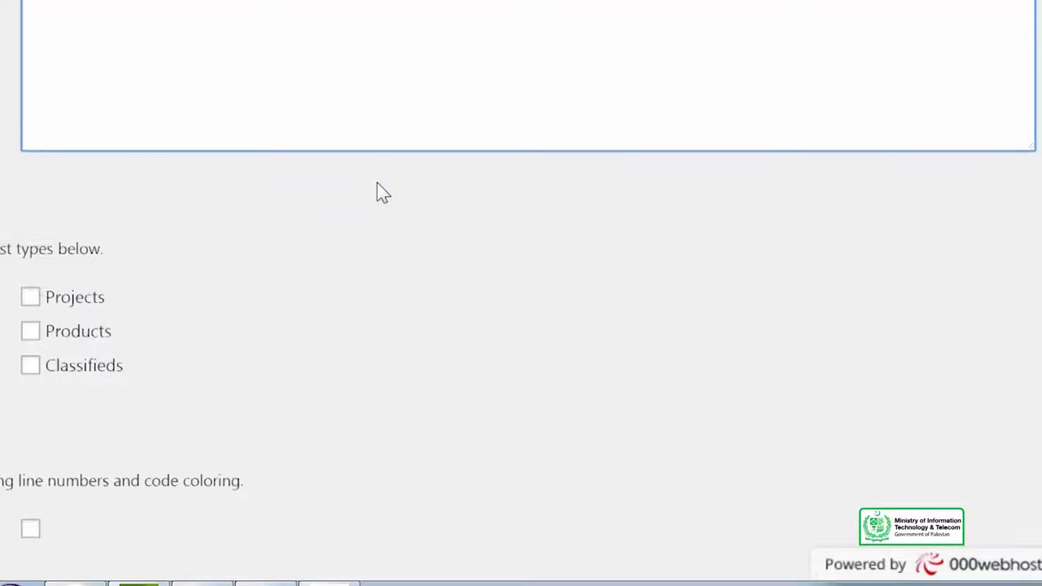
{"action": "scroll", "coordinate": [379, 182], "scroll_direction": "up", "scroll_amount": 3}
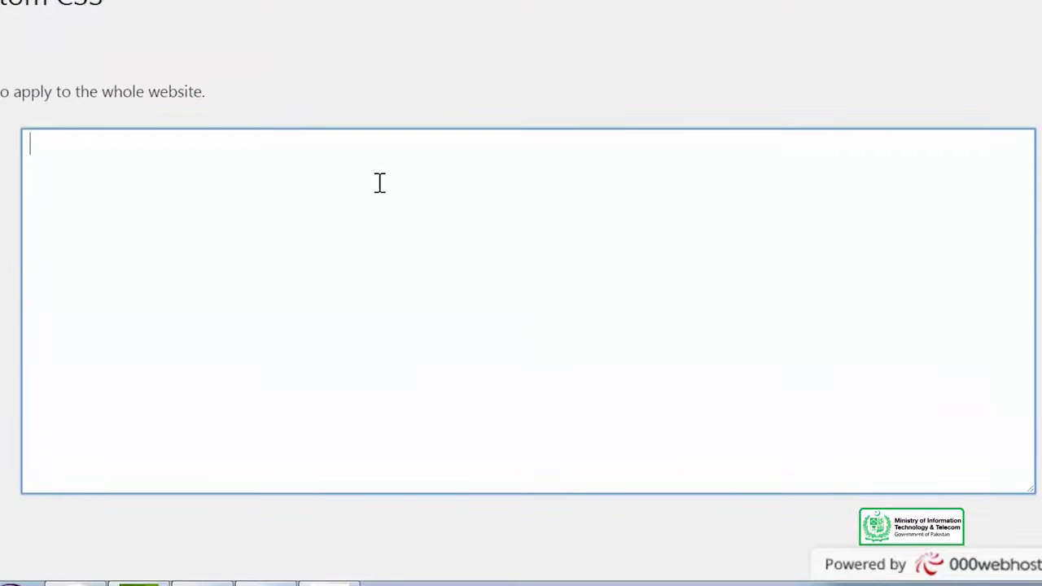